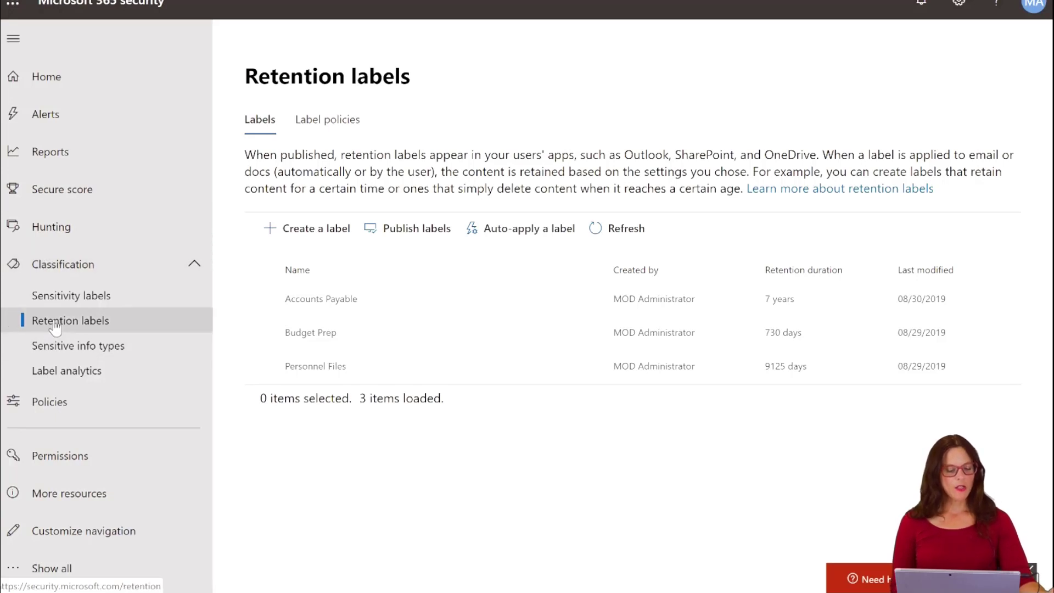
- Start creating a new retention label and name it "Accounts Receivable"
click(338, 243)
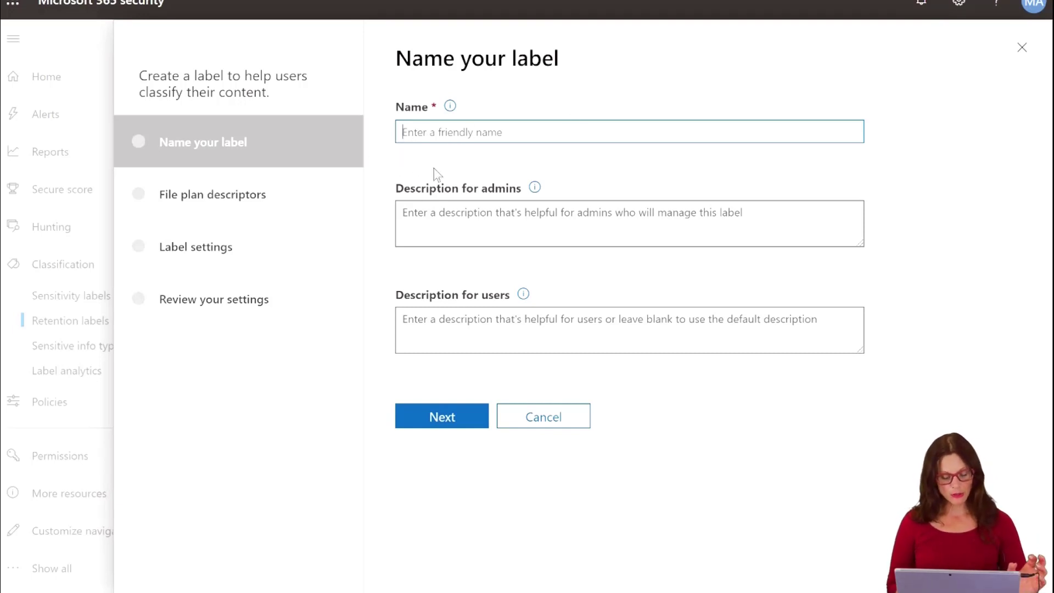
text(A)
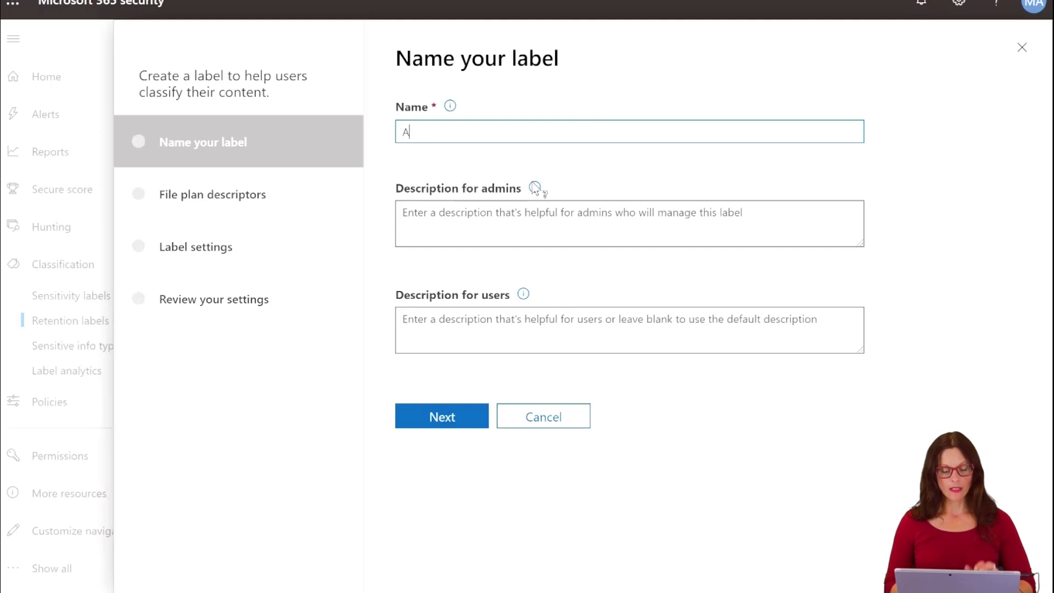
text(ccounts Rec)
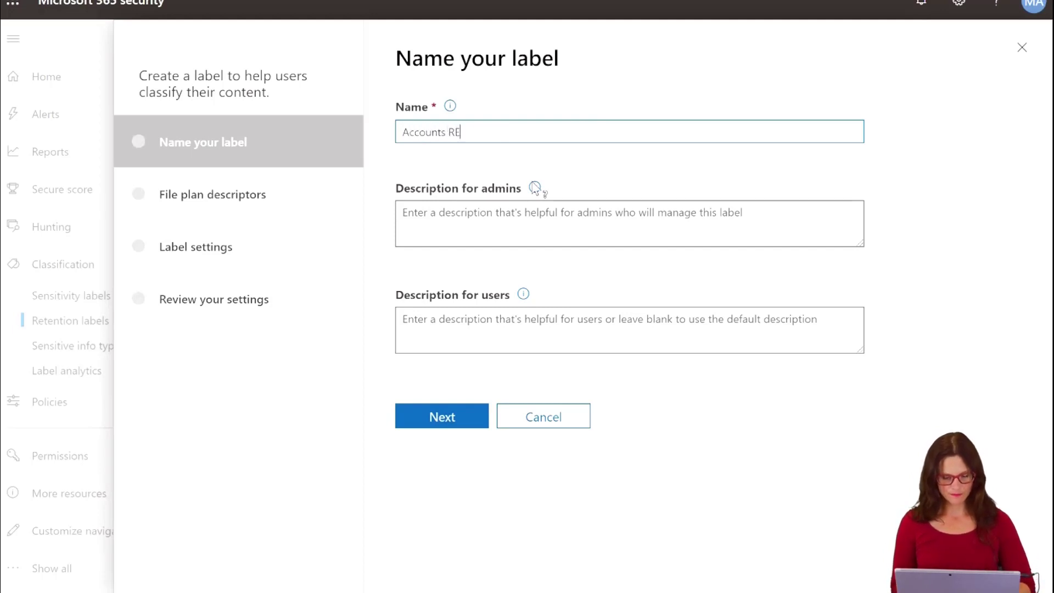
key(BackSpace)
text(ceivable)
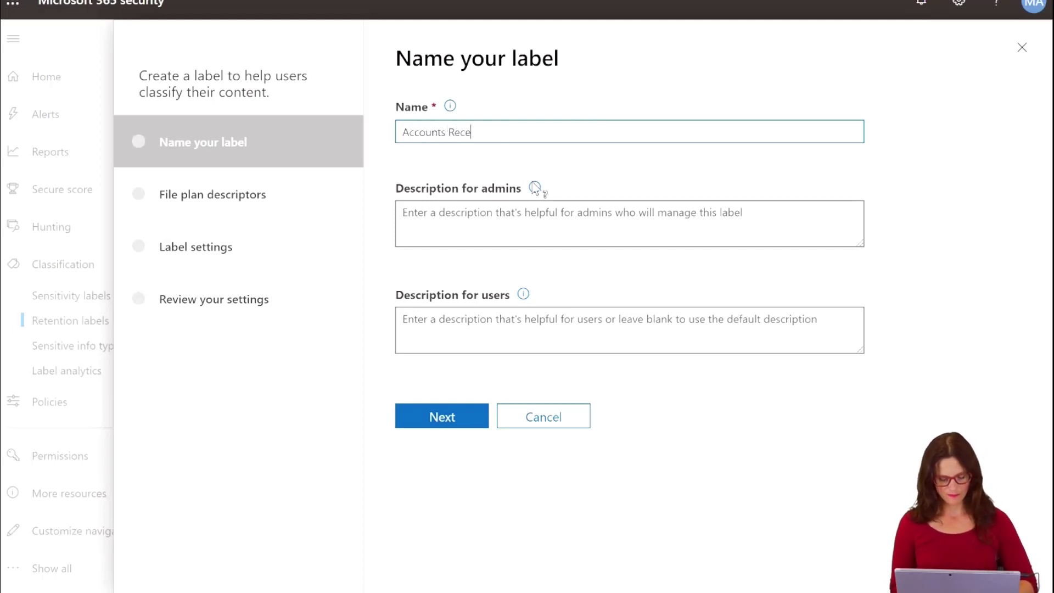
- Enter the description for admins as "This is for all accounts receivable records and libraries."
click(495, 216)
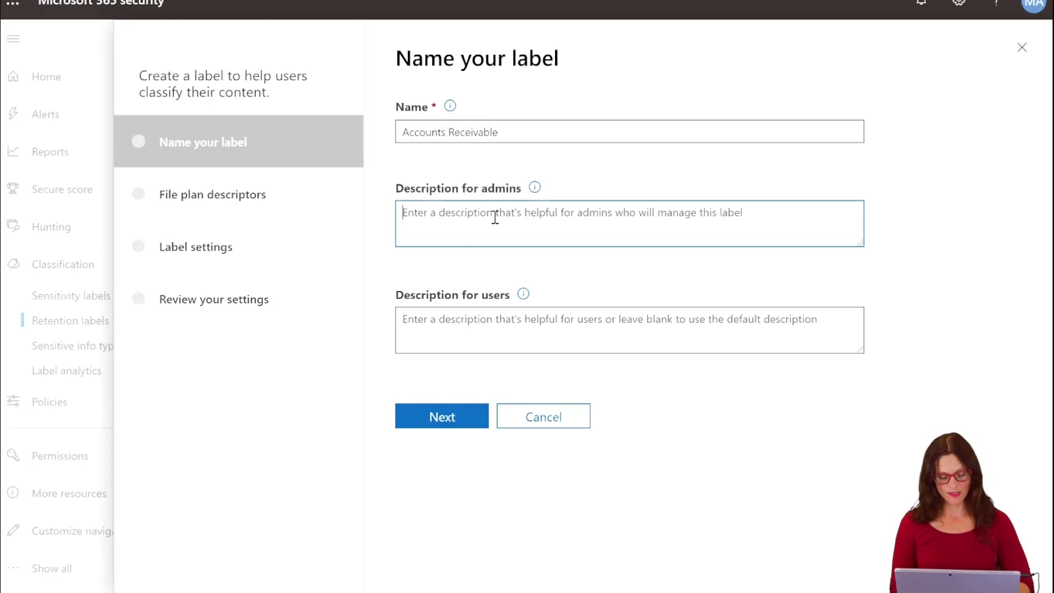
text(This is for)
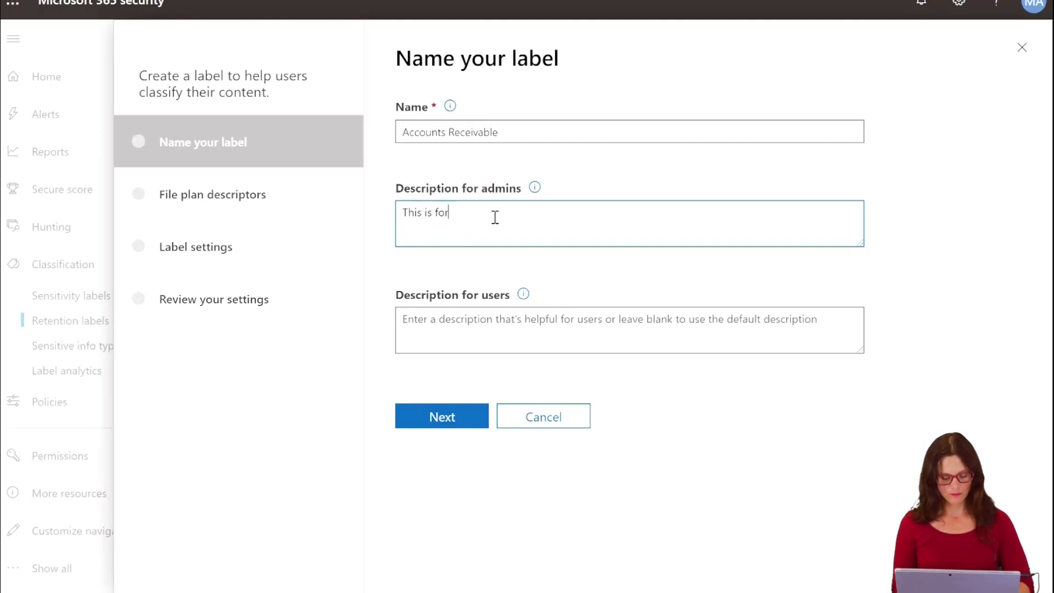
text( all account)
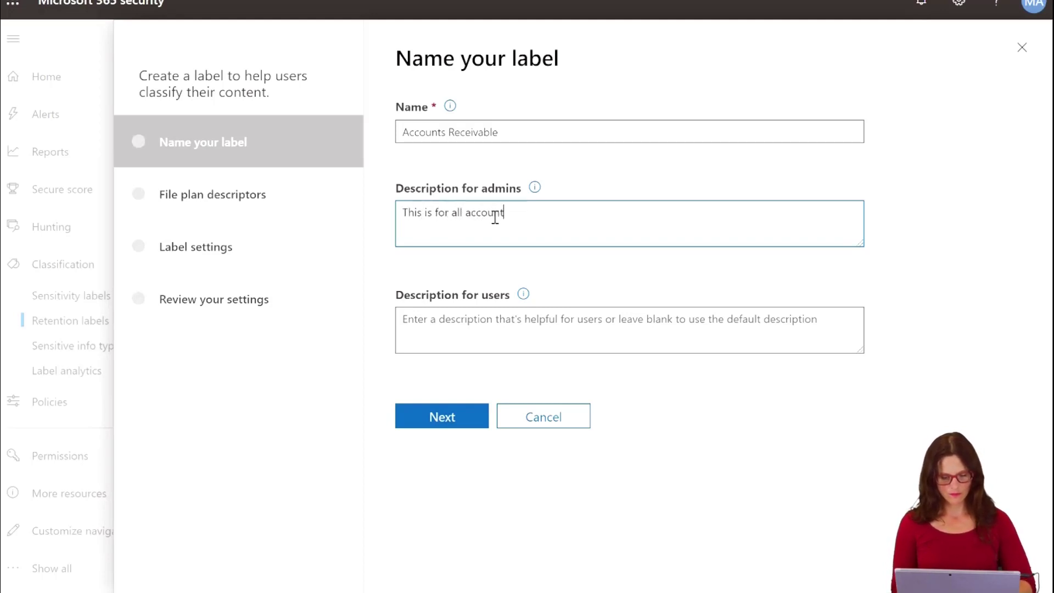
text(s receivable)
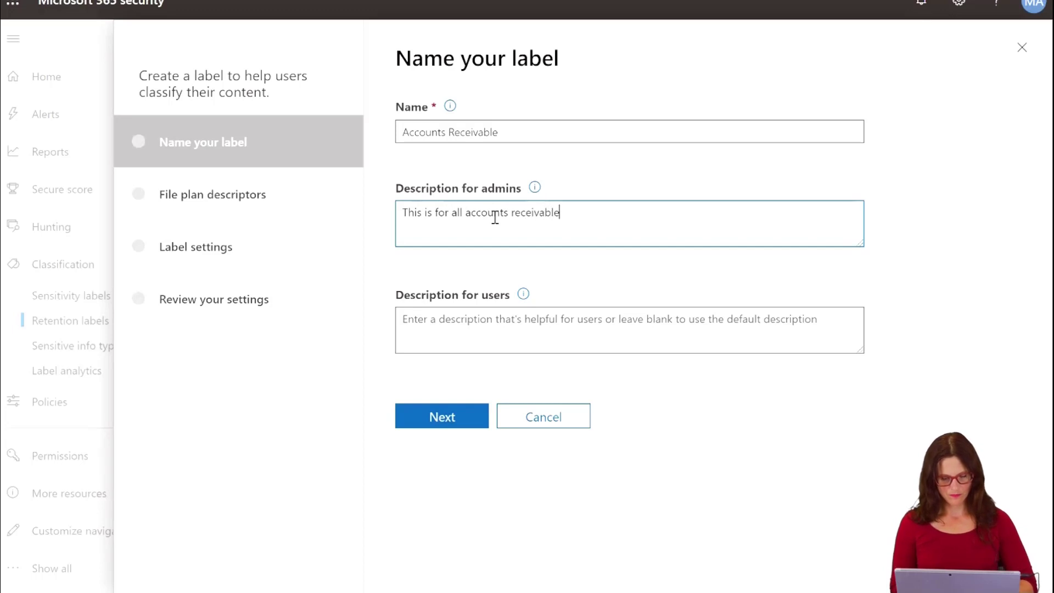
text( records adn)
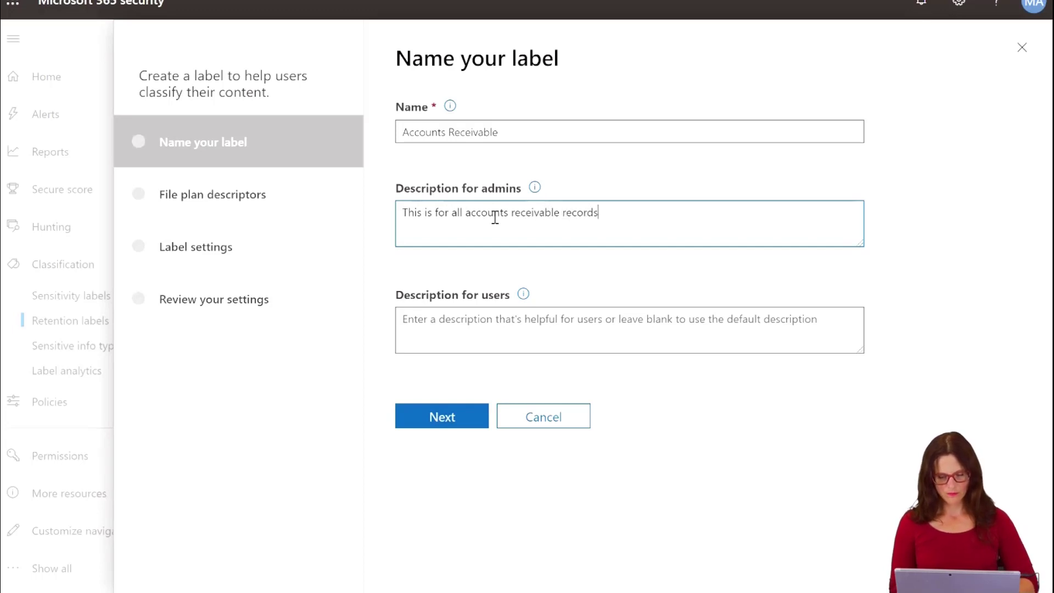
key(BackSpace)
key(BackSpace)
key(BackSpace)
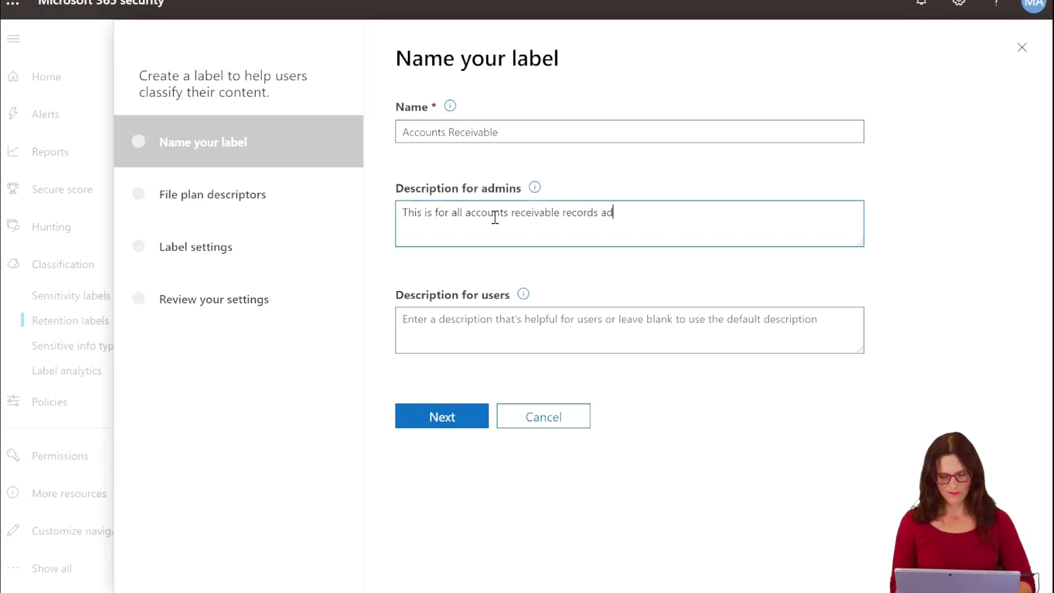
text(nd libraries.)
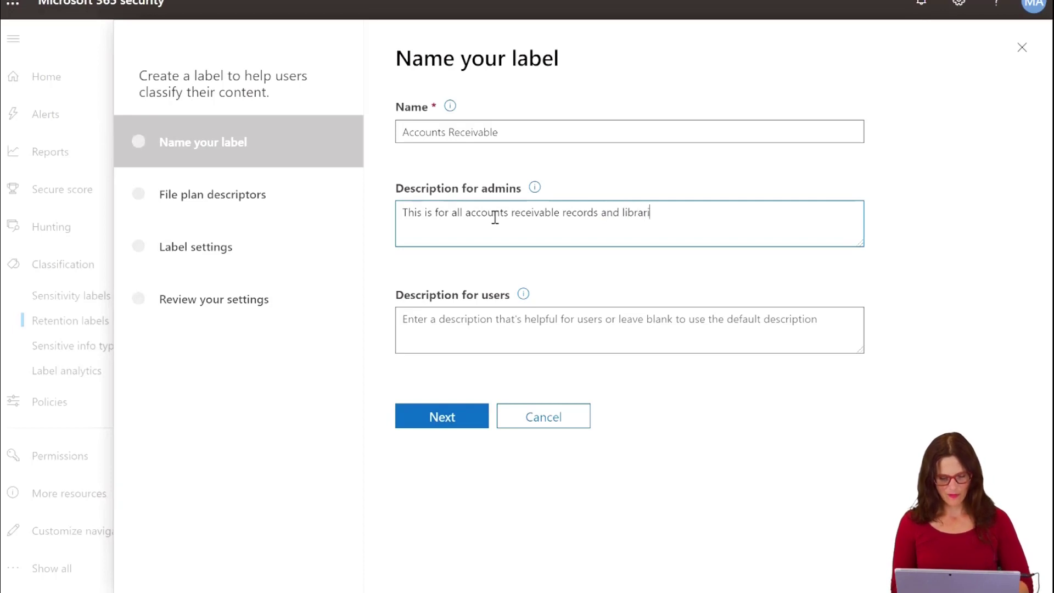
- Enter the description for users as "Please apply to all accounts receivable documents." and proceed to the file plan descriptors
click(437, 318)
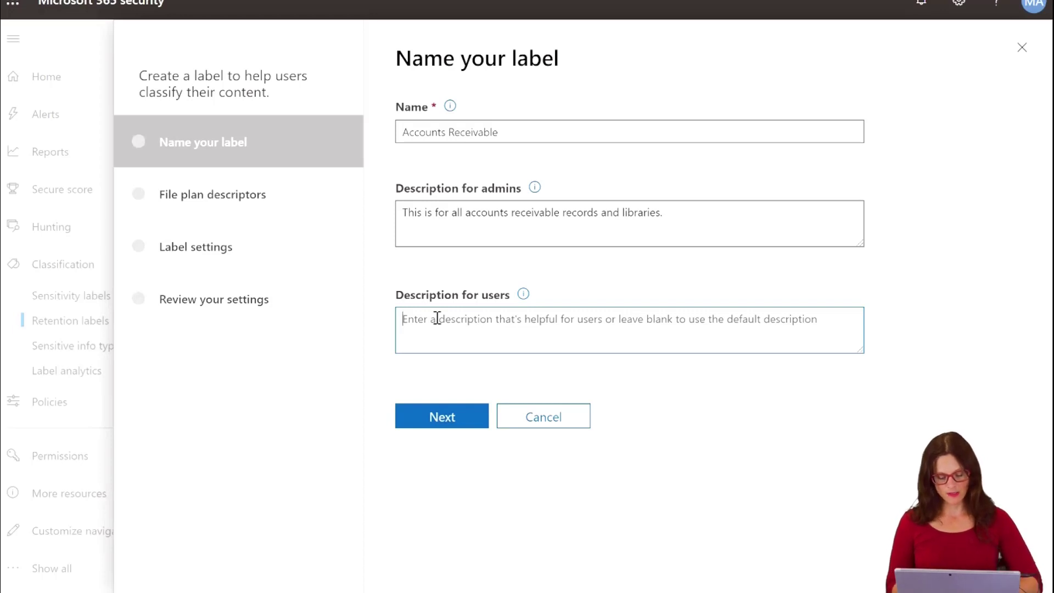
text(Please a)
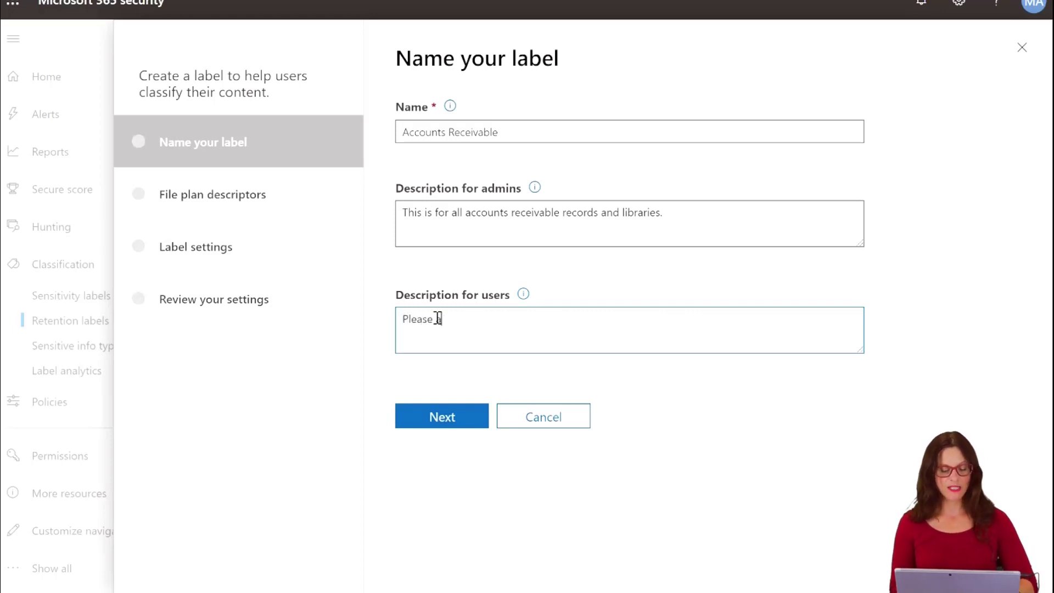
text(pply to all)
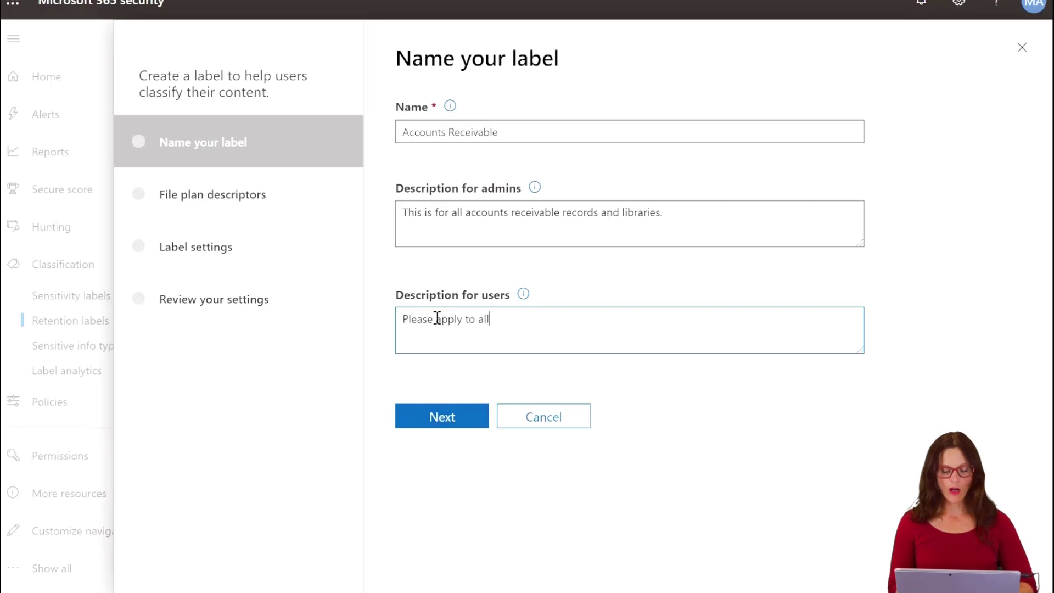
text( accounts r)
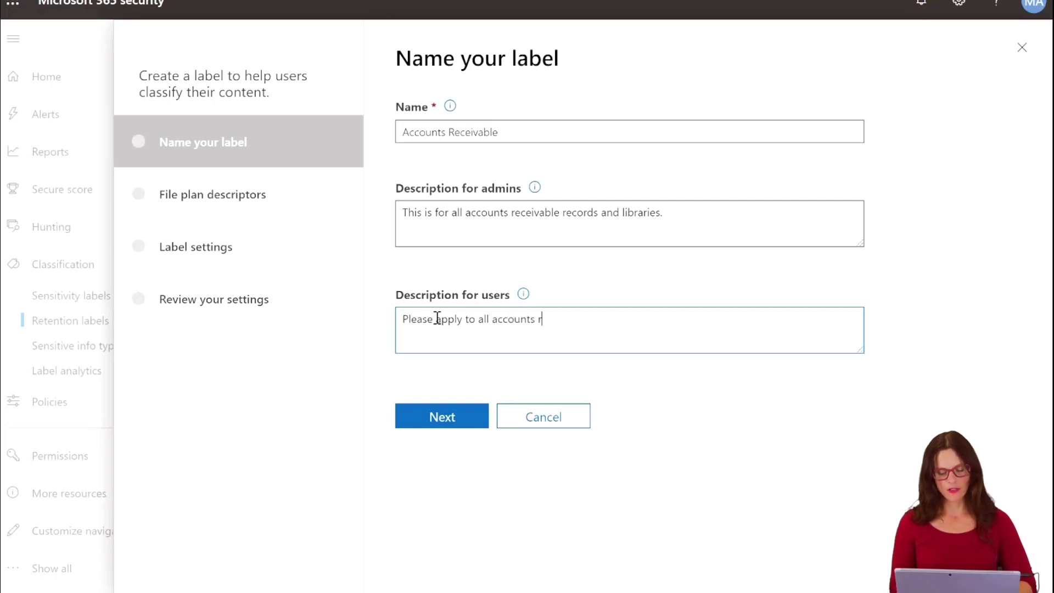
text(eceiva)
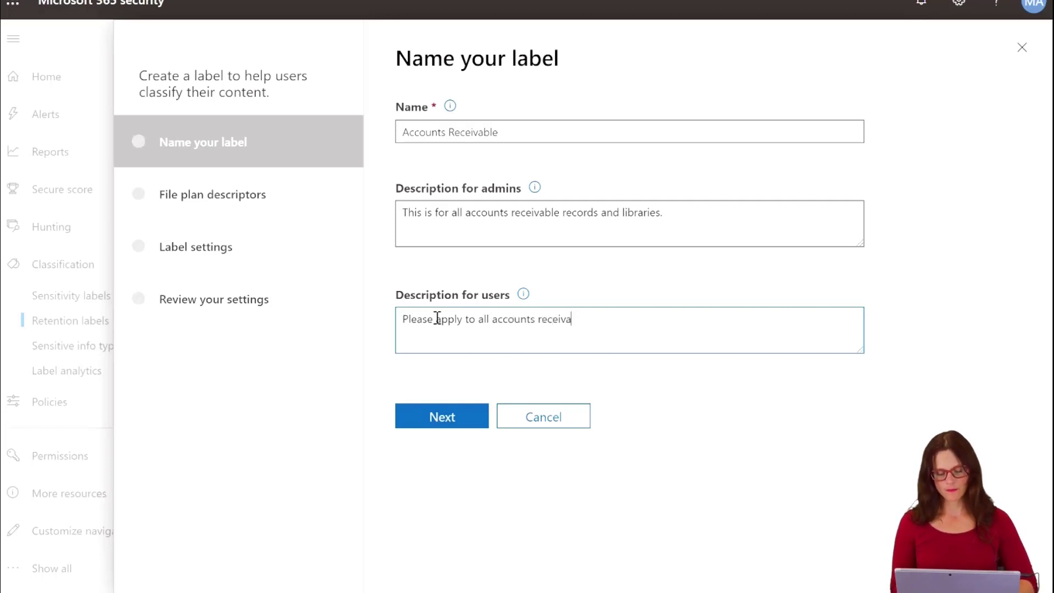
text(ble documents.)
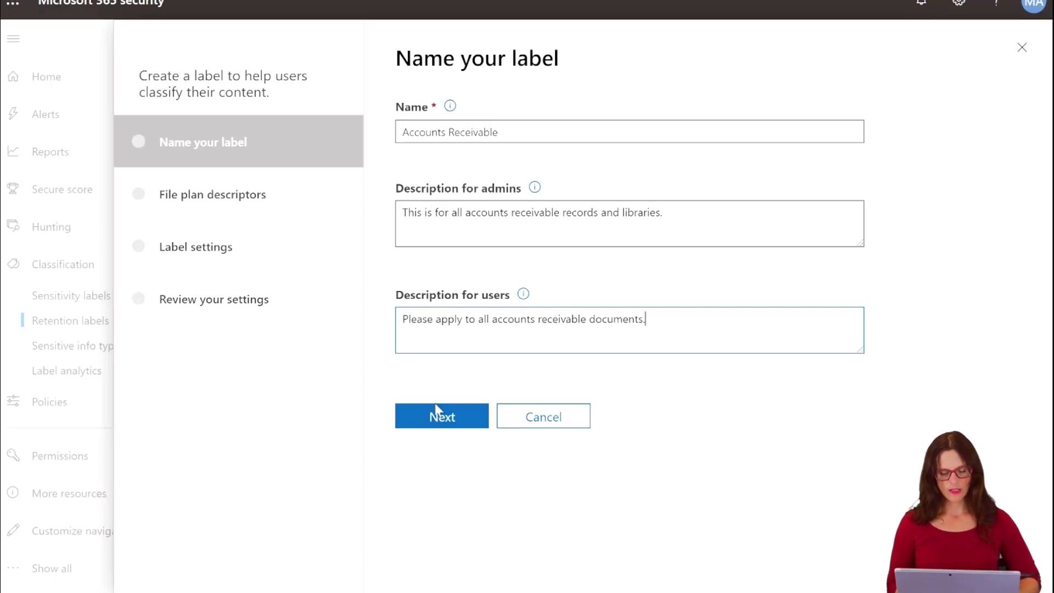
click(441, 417)
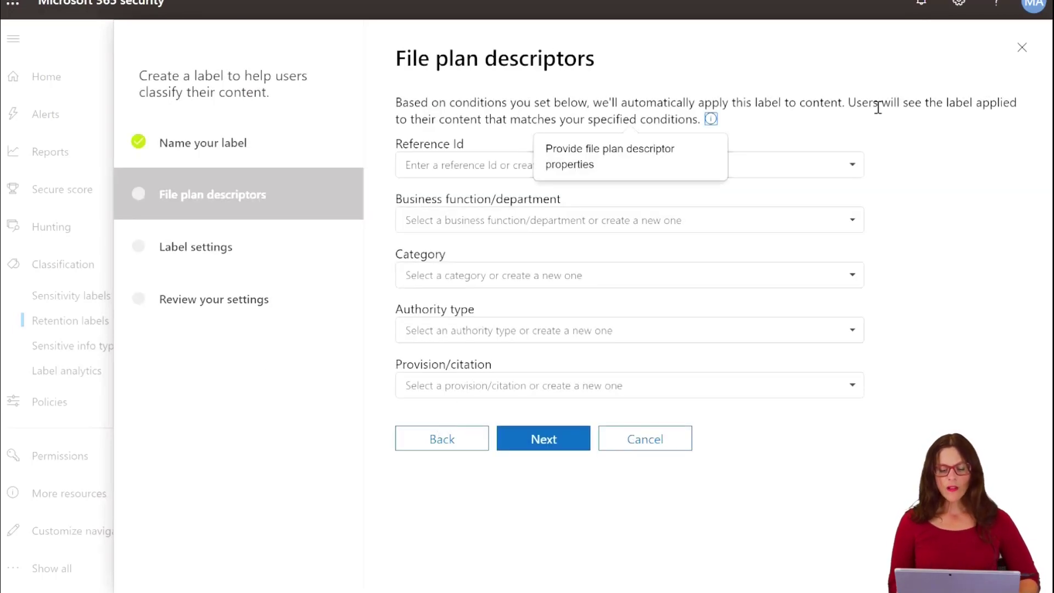
- Set the file plan descriptors to department Finance, category Accounts receivable and authority type Legal, and proceed to the label settings
click(961, 182)
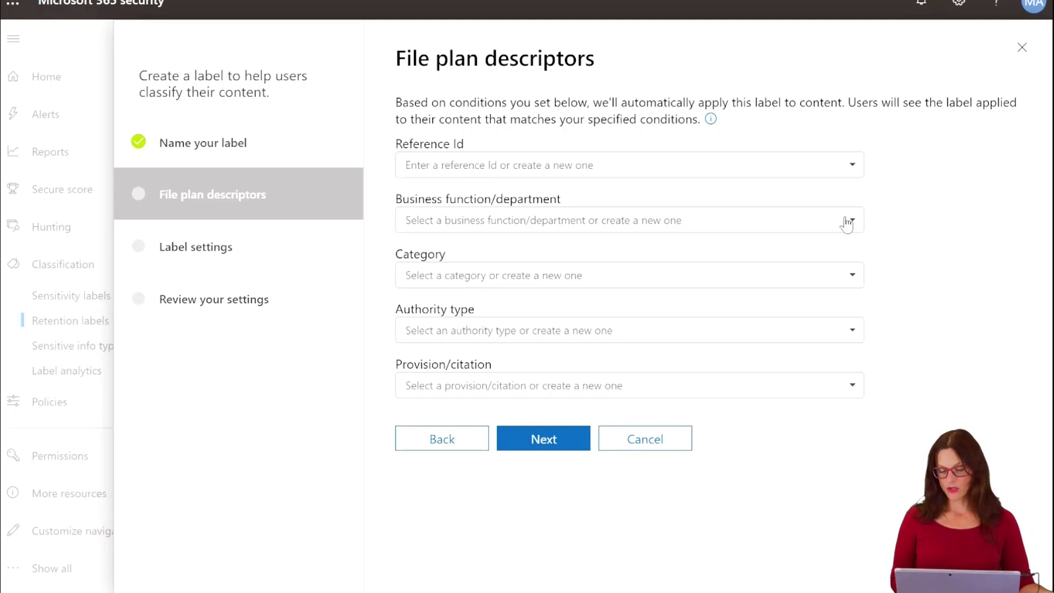
click(859, 227)
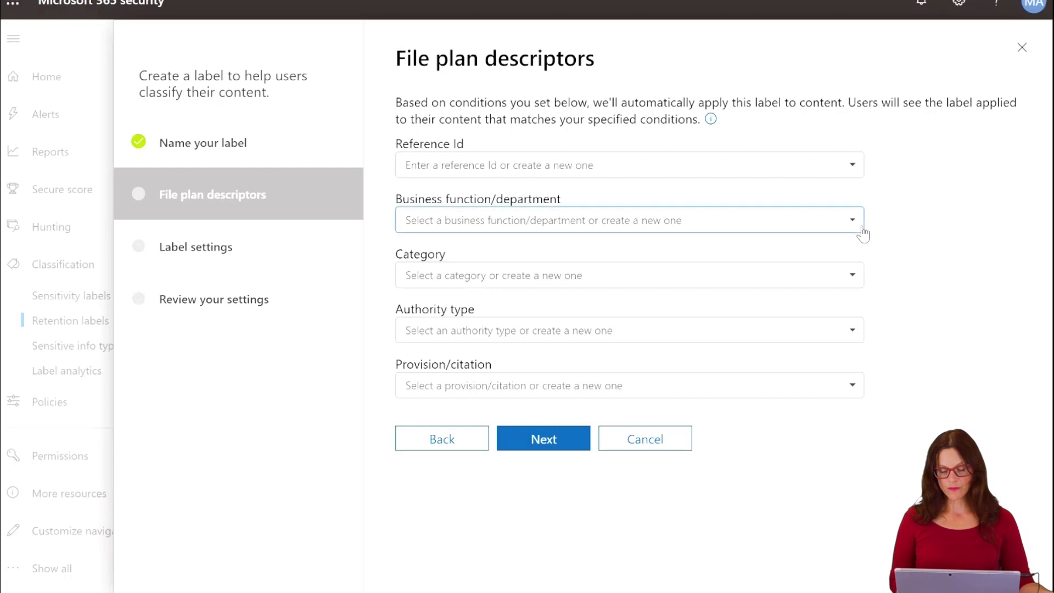
click(658, 255)
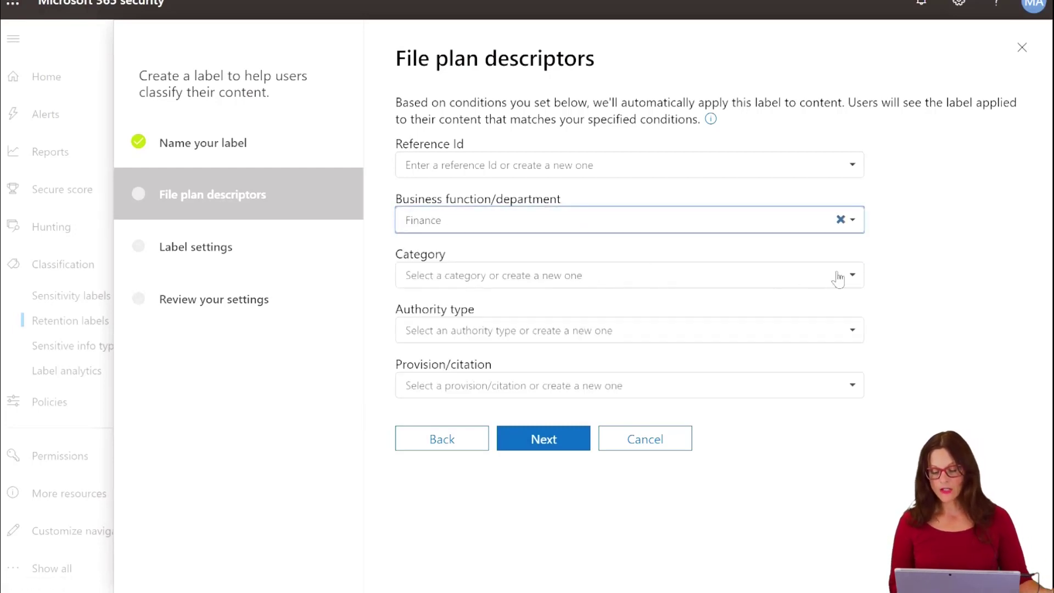
click(860, 283)
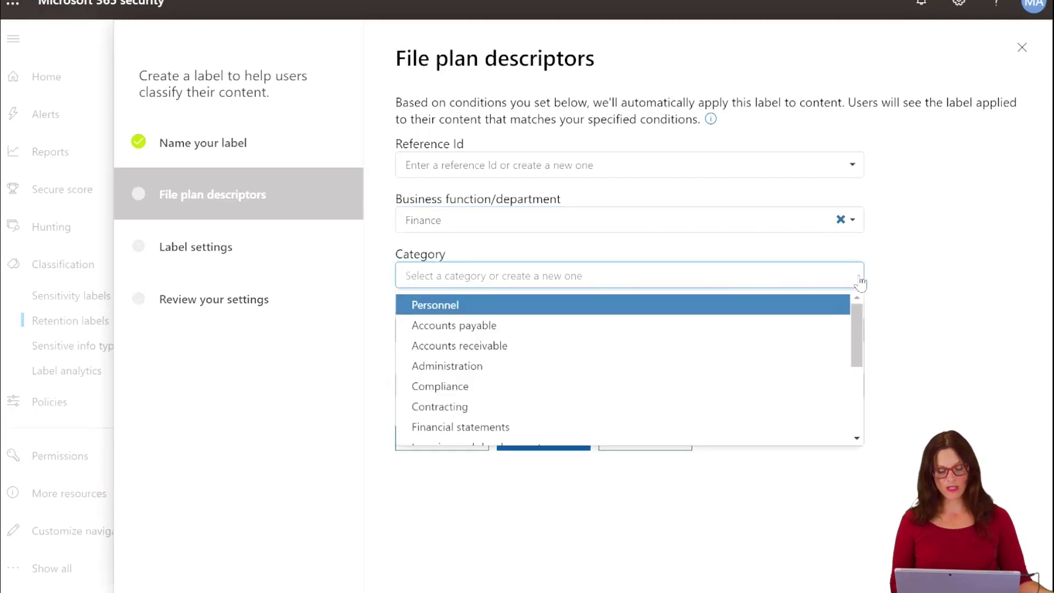
click(652, 358)
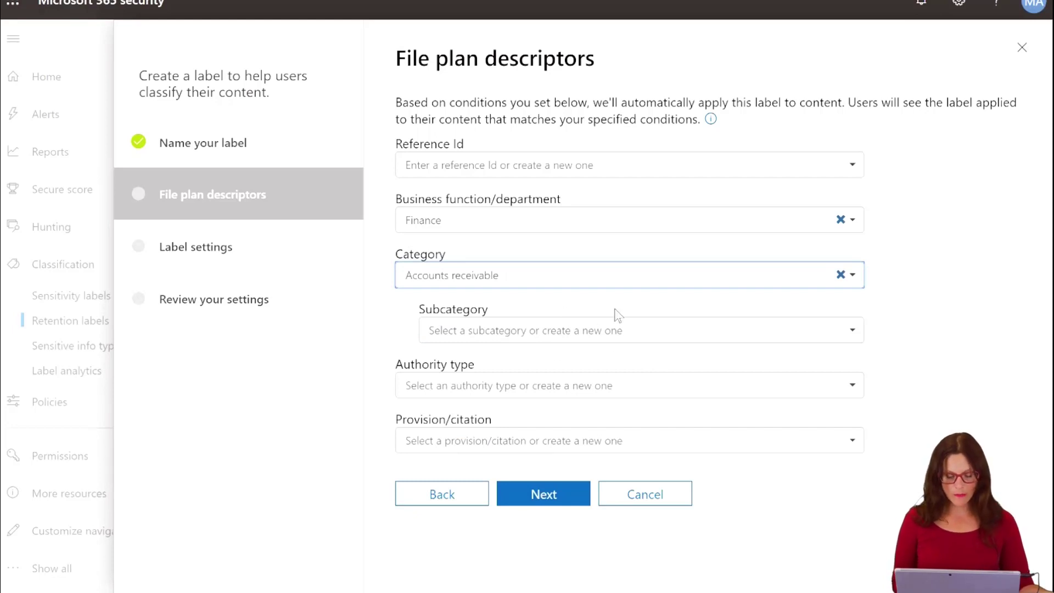
click(858, 392)
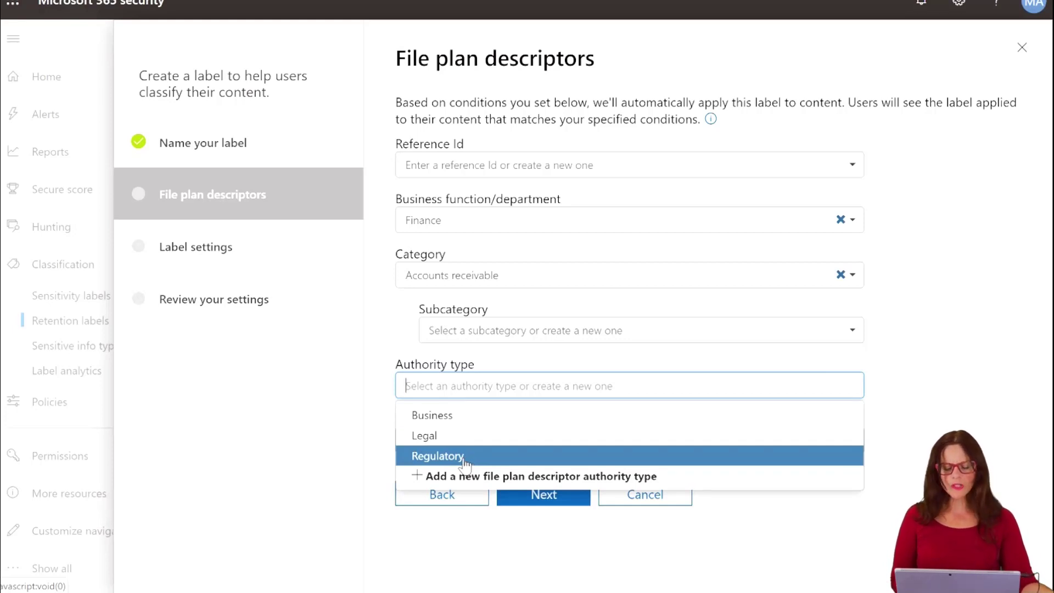
click(451, 437)
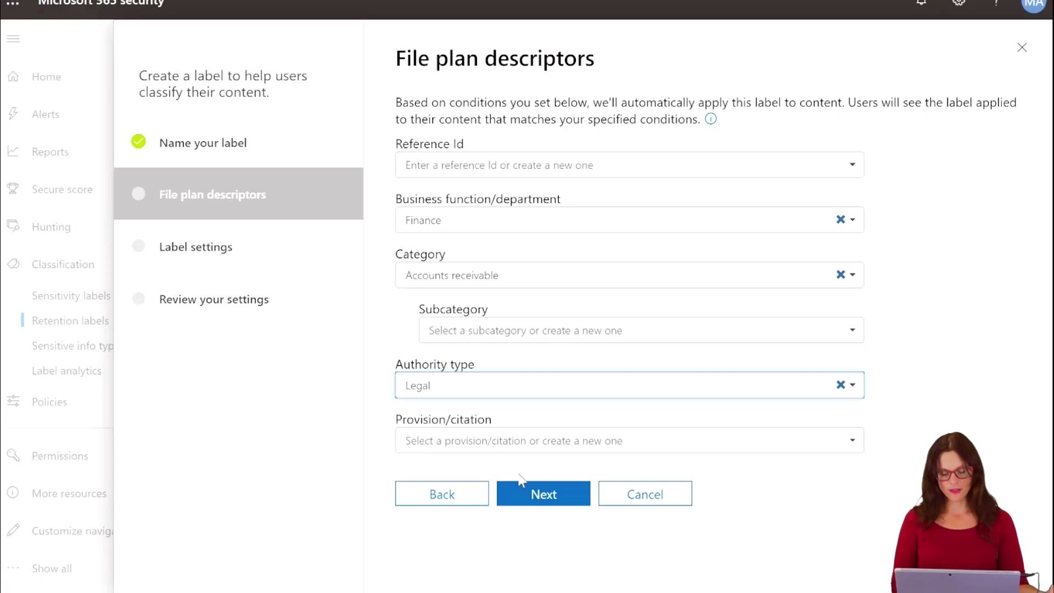
click(541, 495)
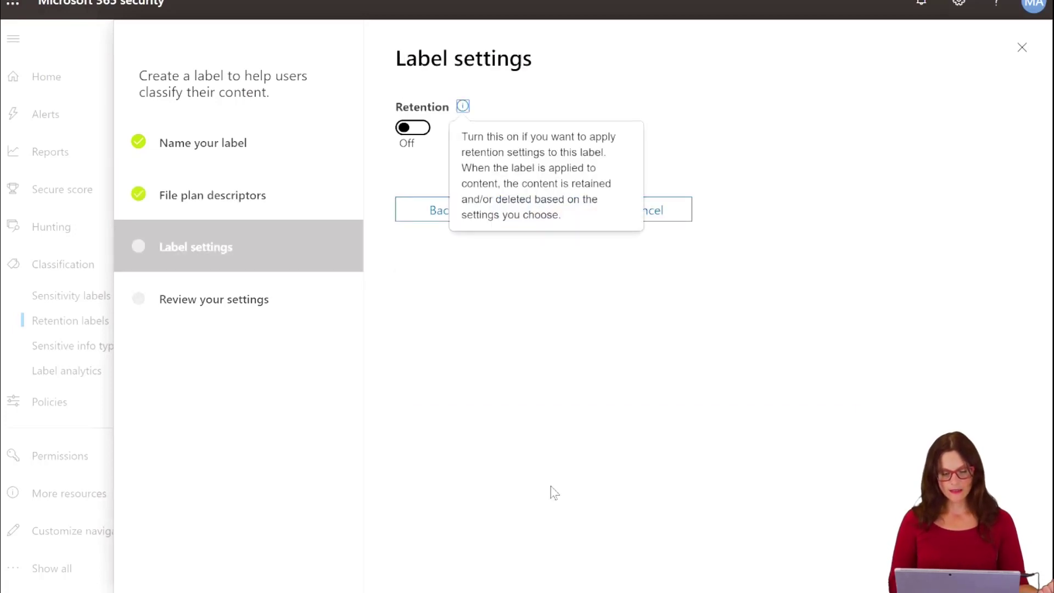
- Turn on retention for the label, retaining content for 7 years and deleting it automatically when that period ends
click(841, 153)
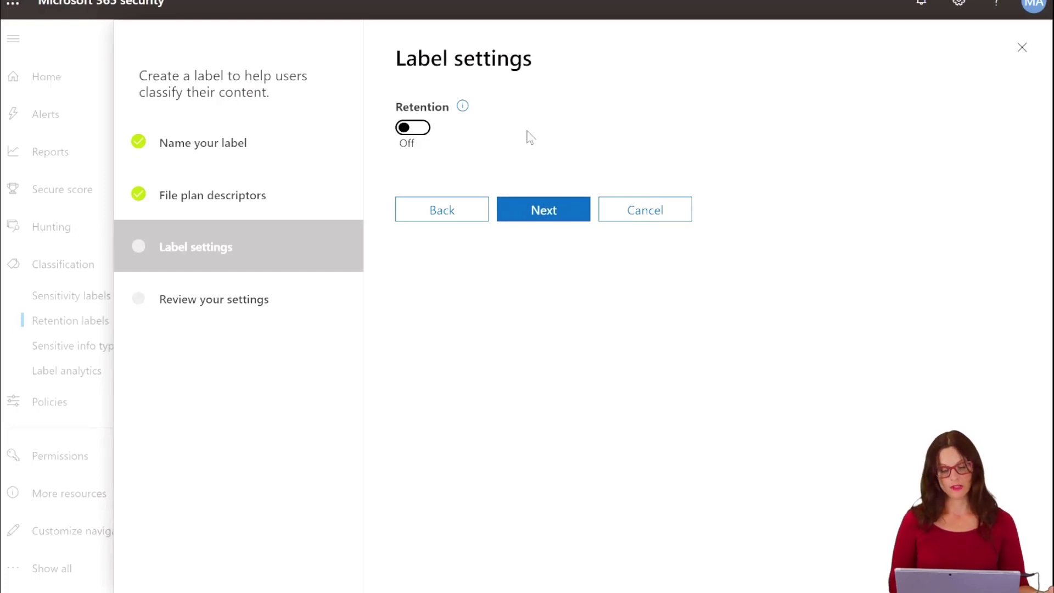
click(424, 134)
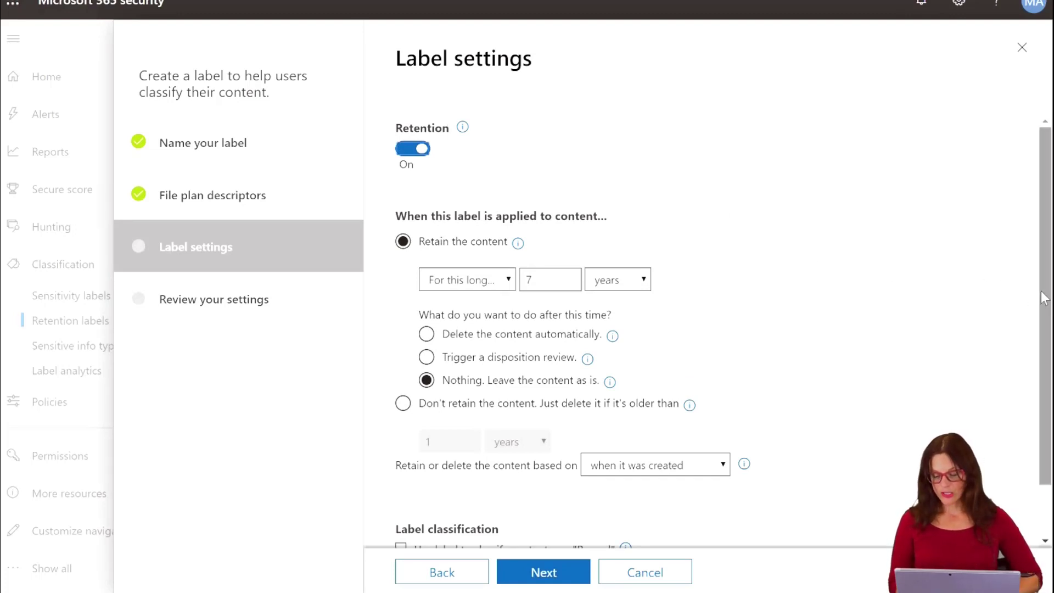
drag(1052, 300, 1047, 342)
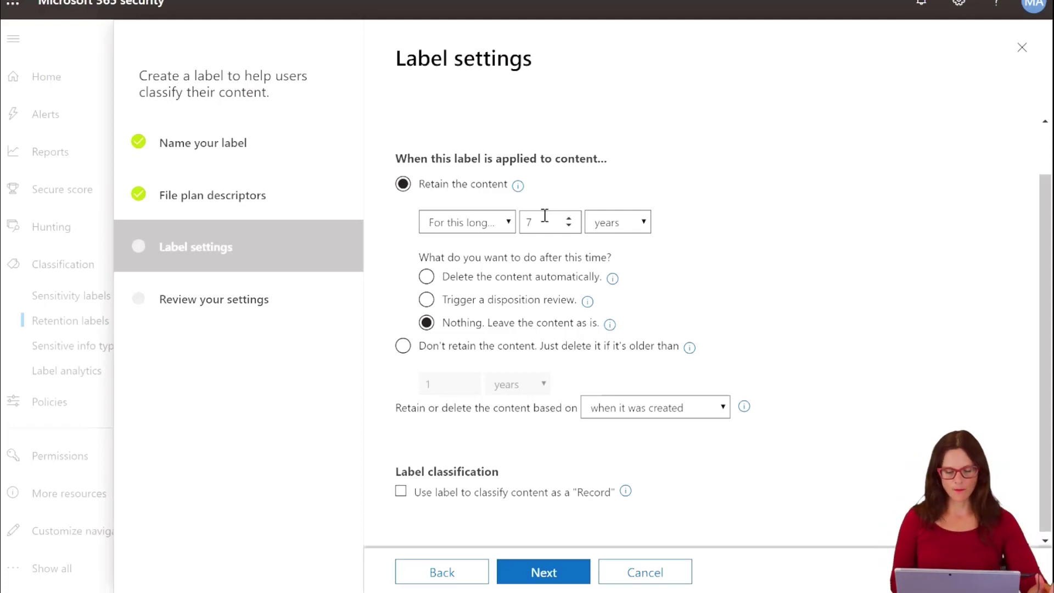
click(506, 225)
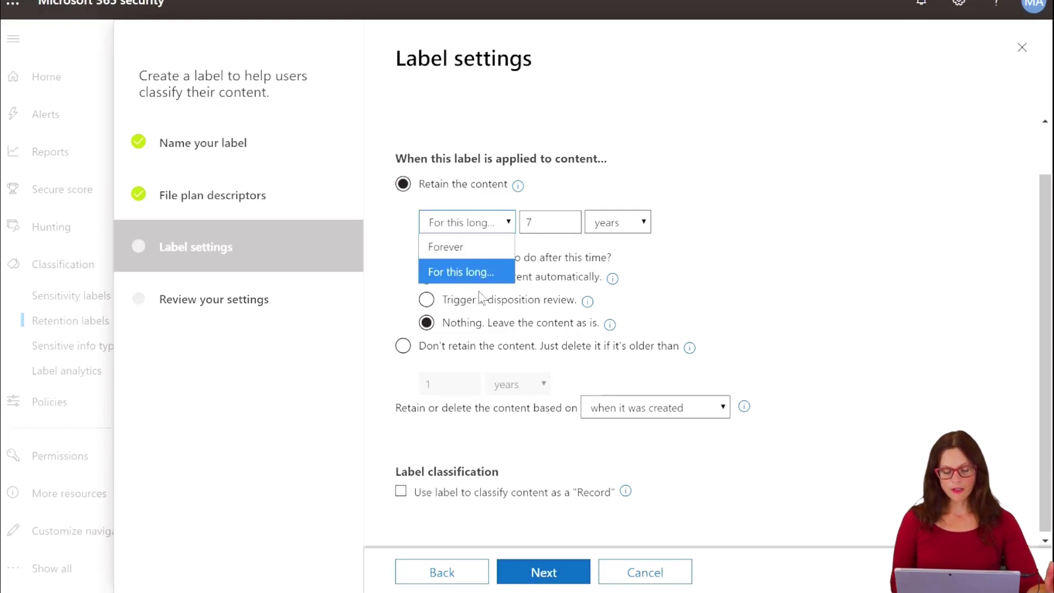
click(449, 274)
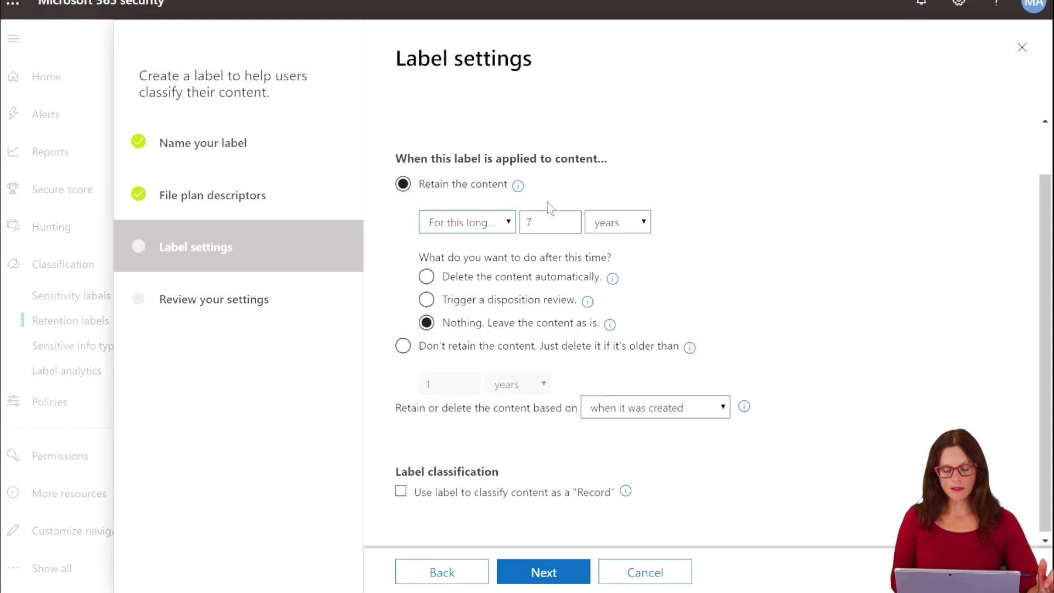
click(619, 224)
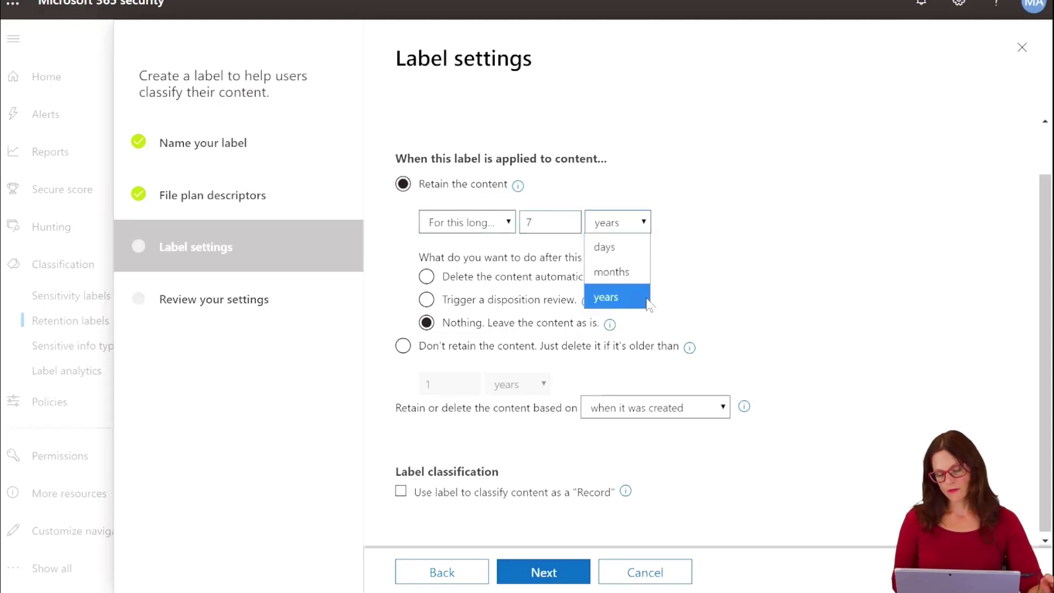
click(628, 297)
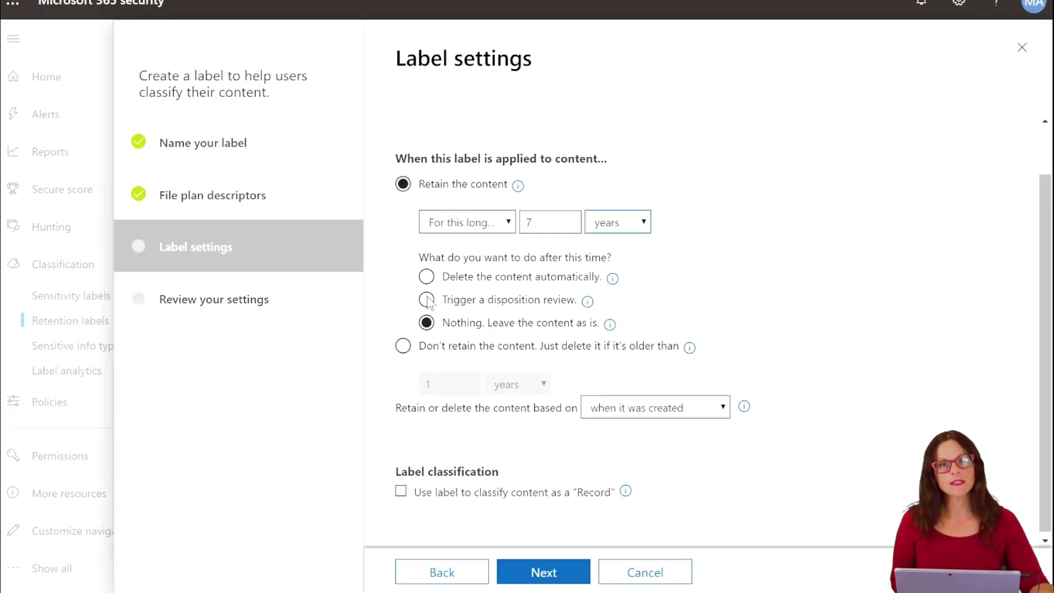
click(427, 300)
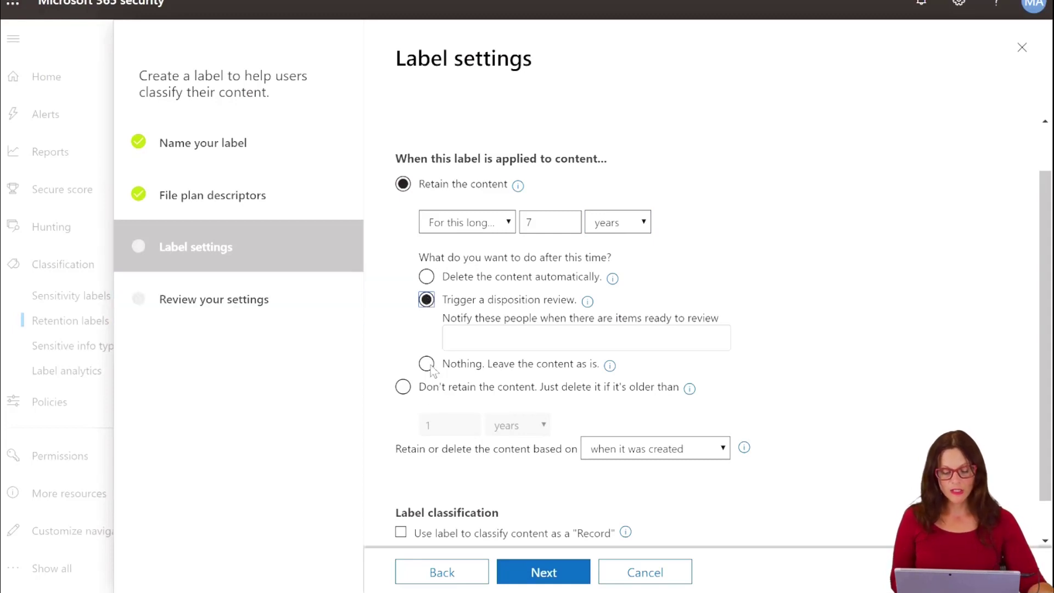
click(427, 278)
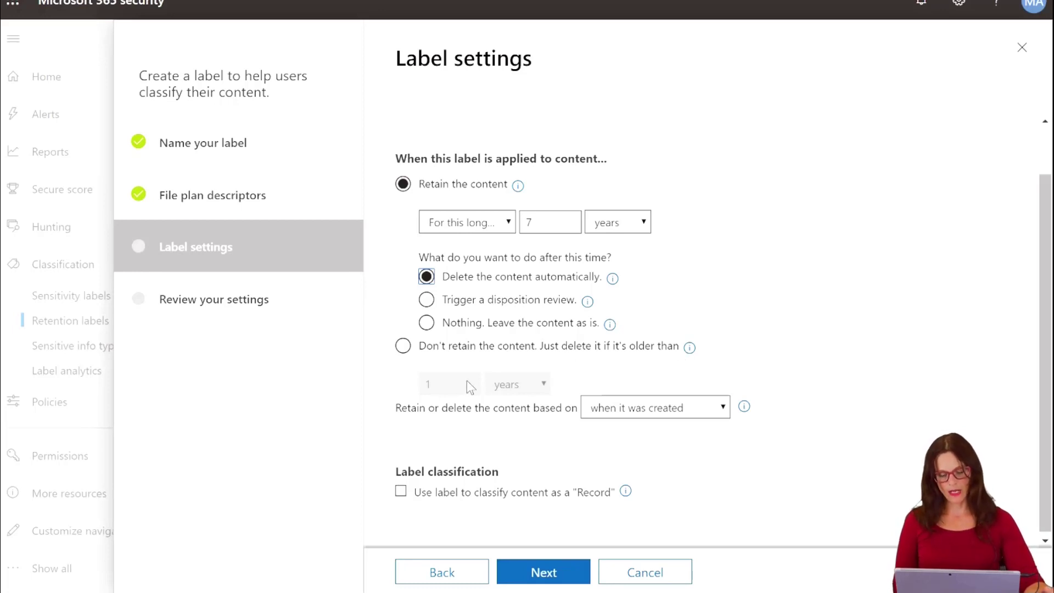
- Try the option that only deletes older content, return to Retain the content, and keep the period based on when it was created
click(403, 346)
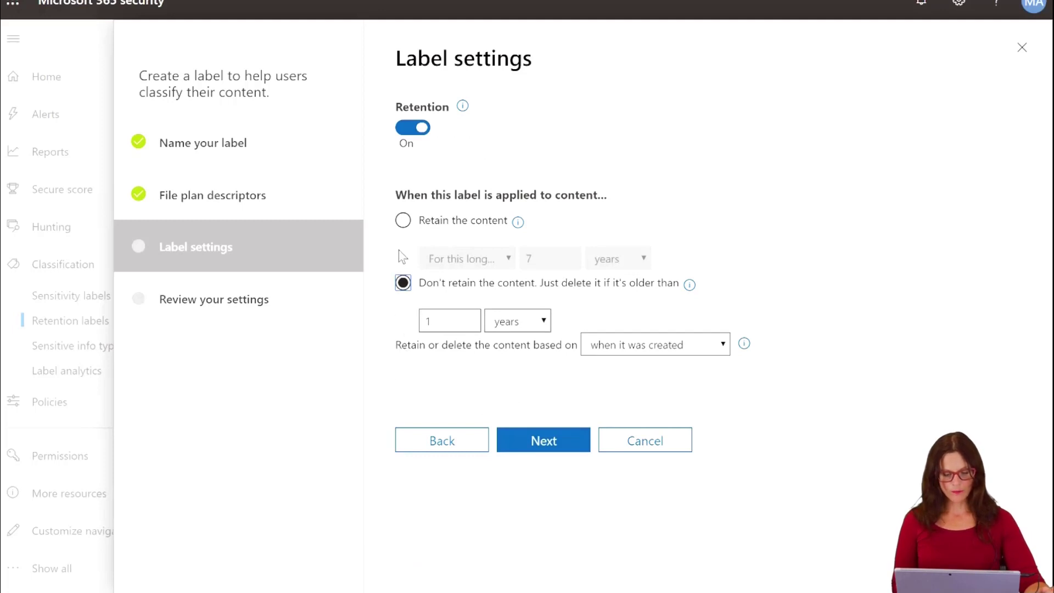
click(404, 220)
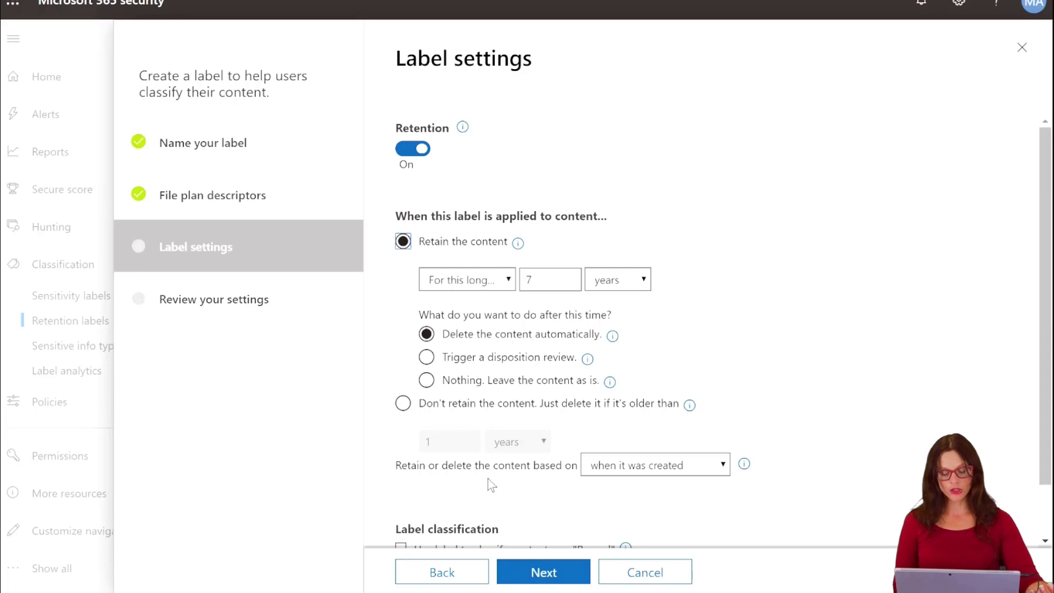
click(724, 466)
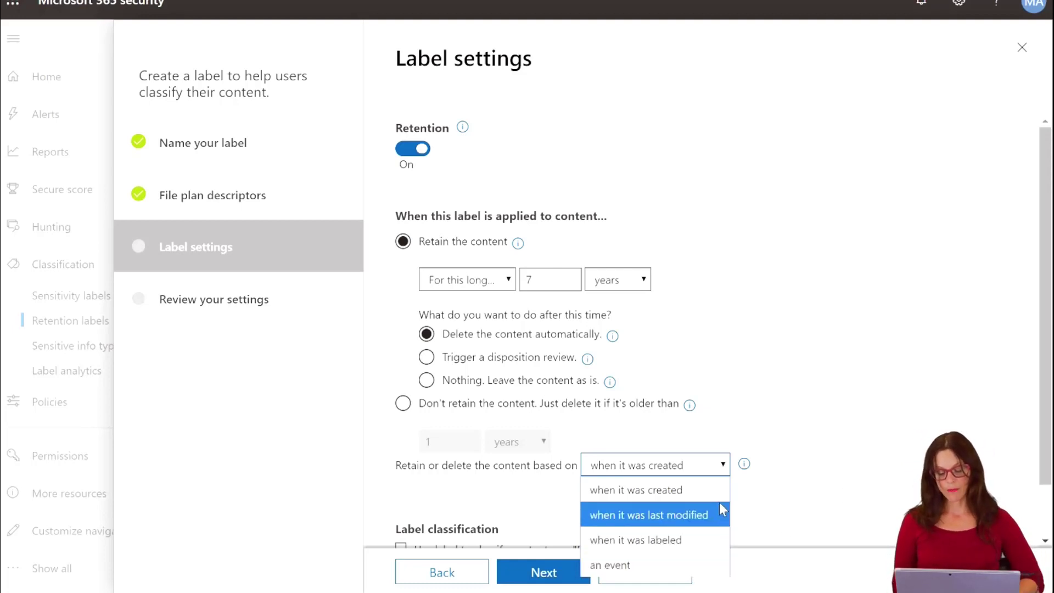
click(665, 503)
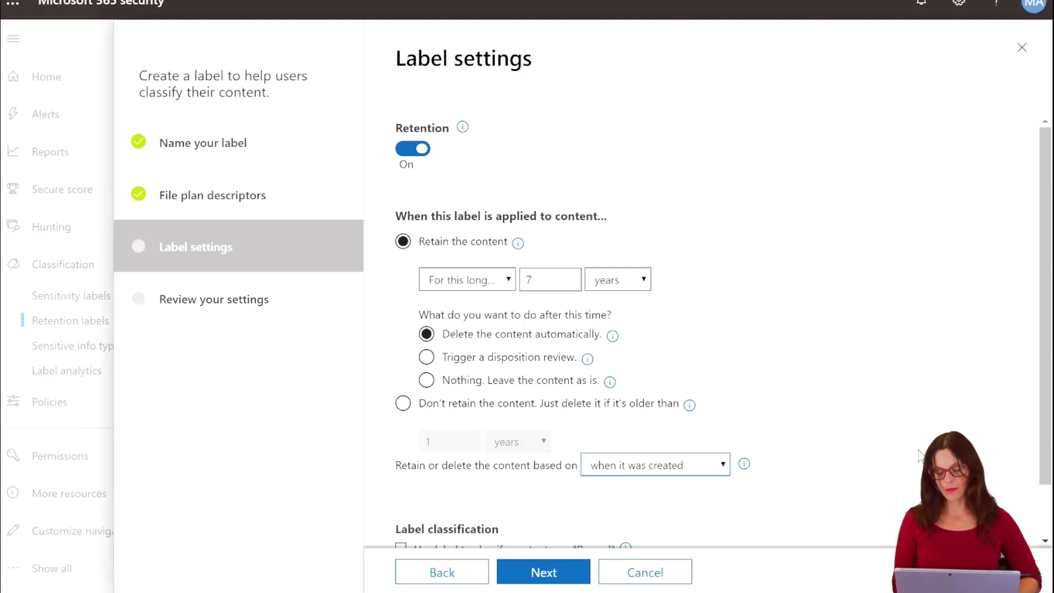
- Leave the record classification off, proceed to the review, and create the Accounts Receivable label
drag(1048, 407, 1048, 461)
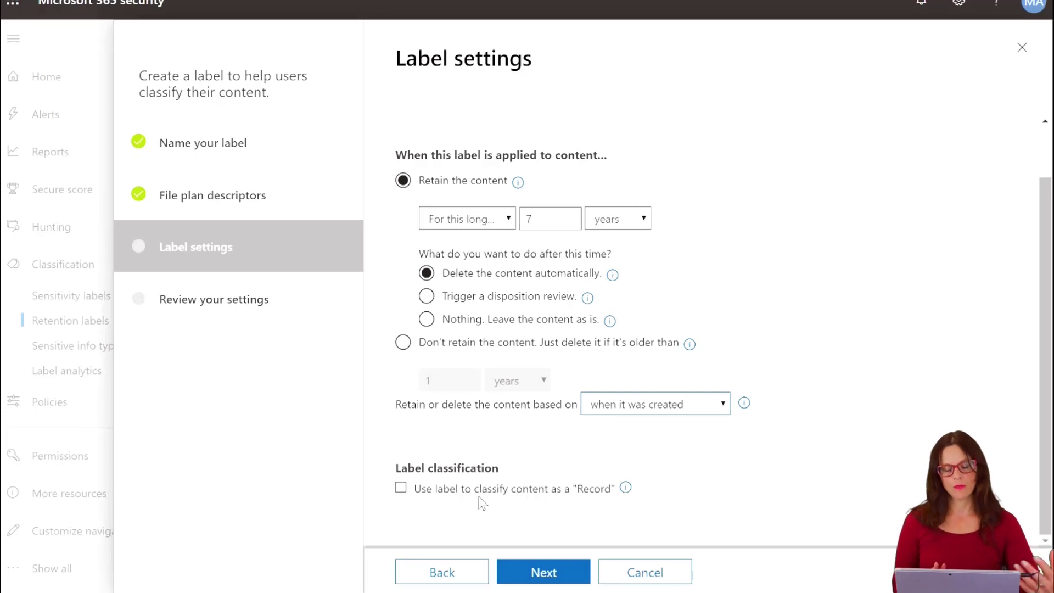
click(543, 571)
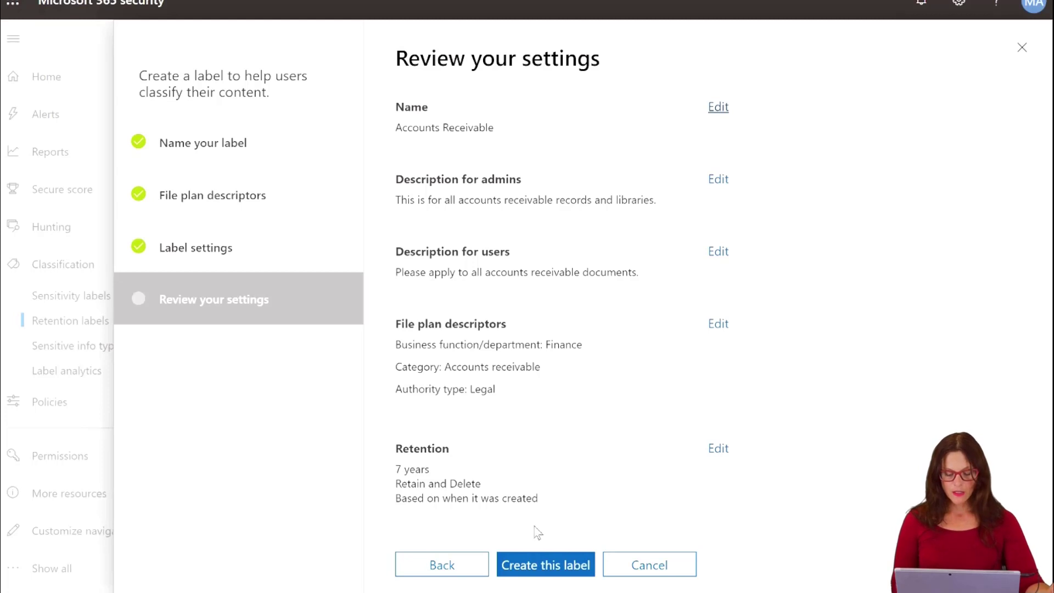
click(535, 561)
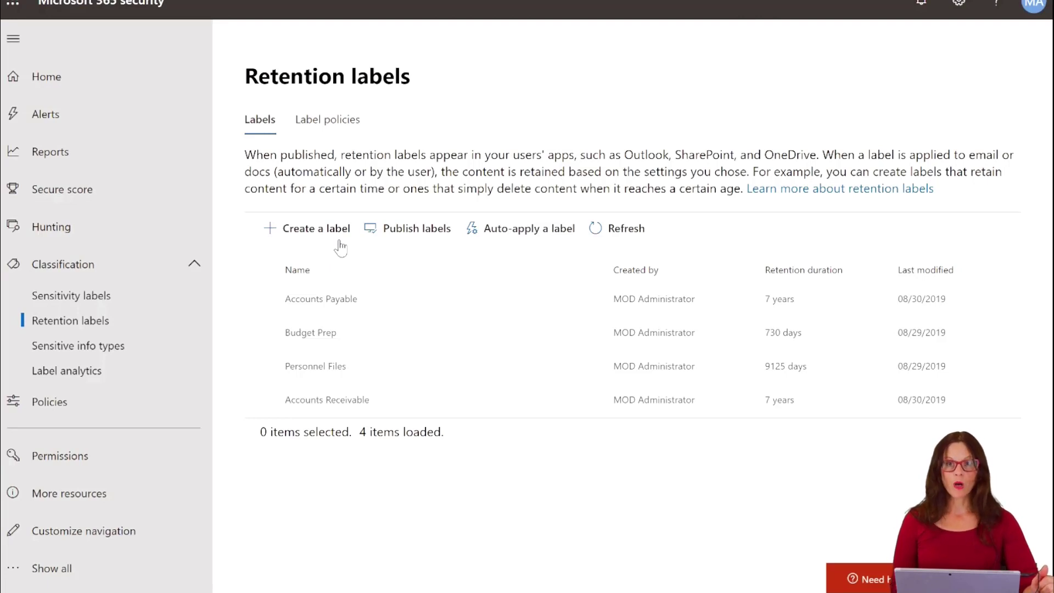
- Start publishing labels with Accounts Receivable as the chosen label and all locations as the target
click(409, 233)
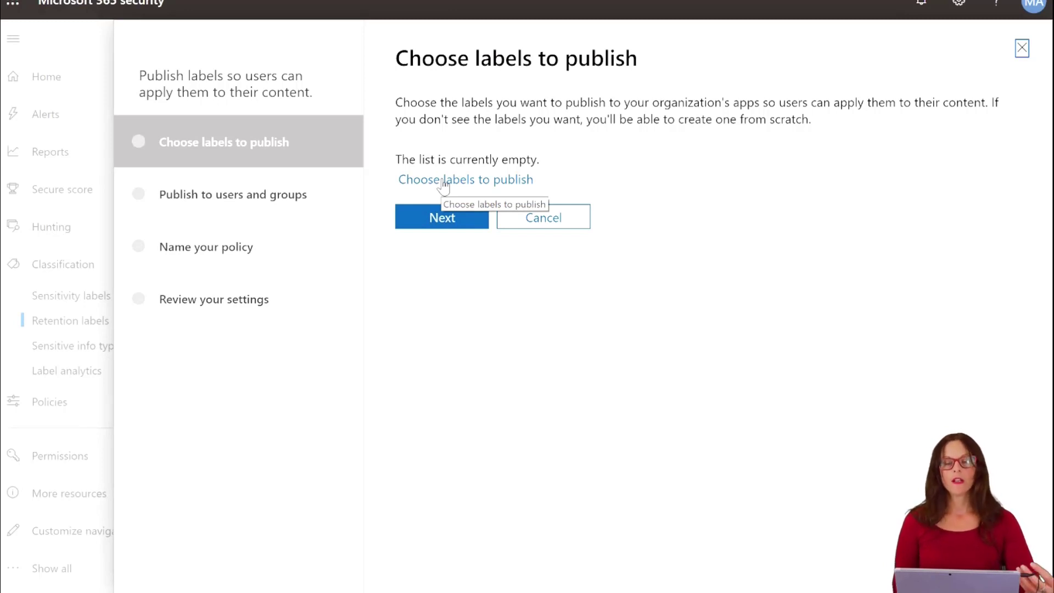
click(443, 181)
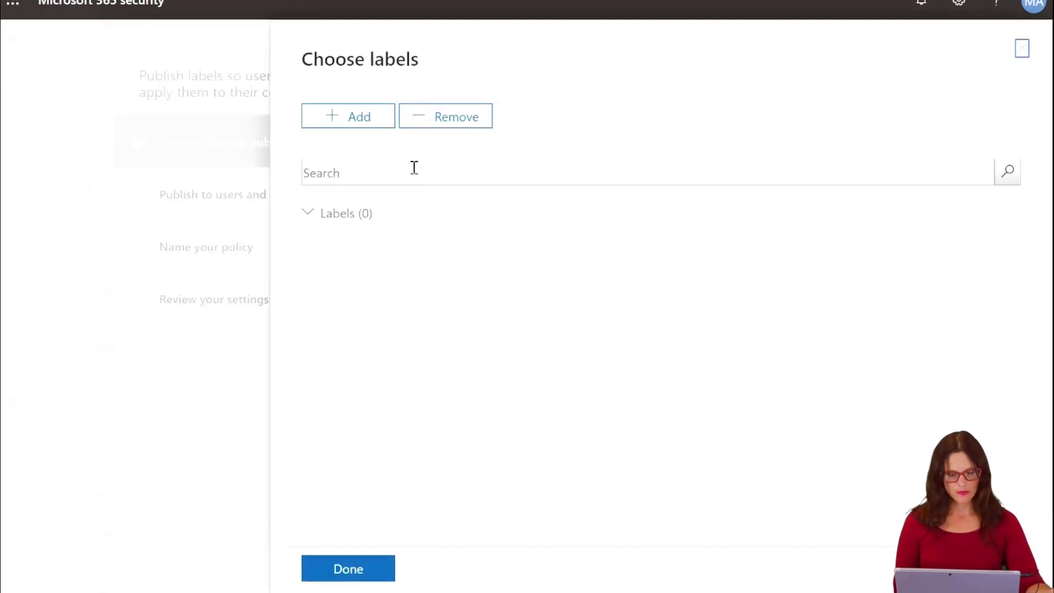
click(333, 121)
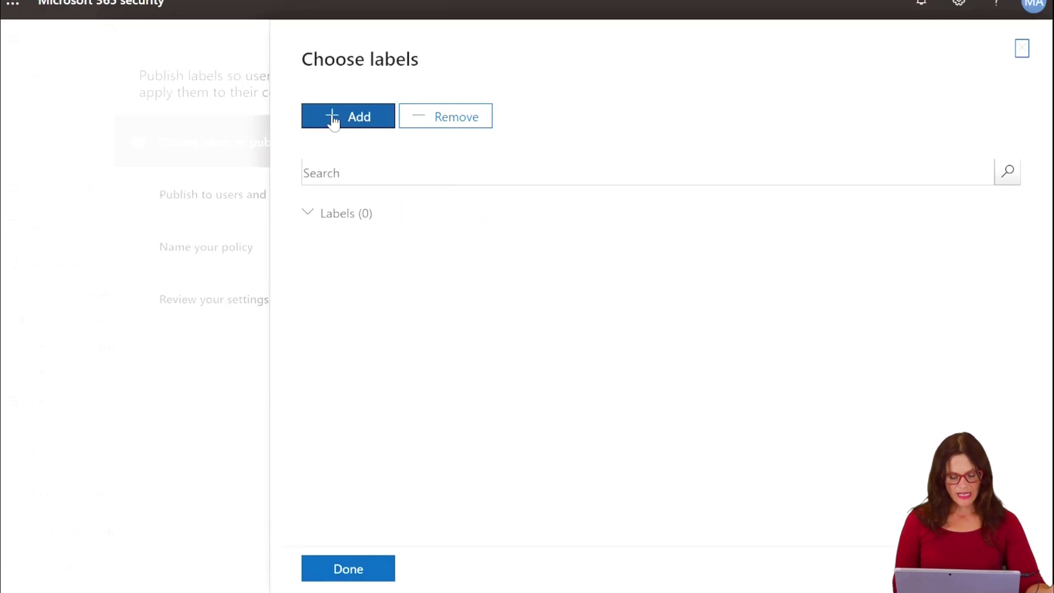
click(333, 120)
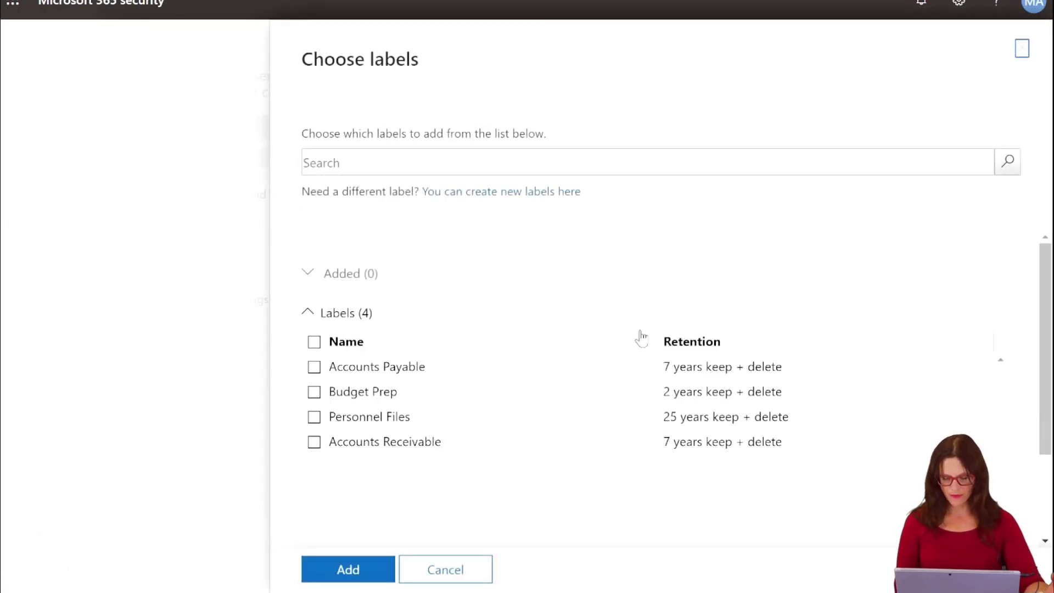
click(314, 443)
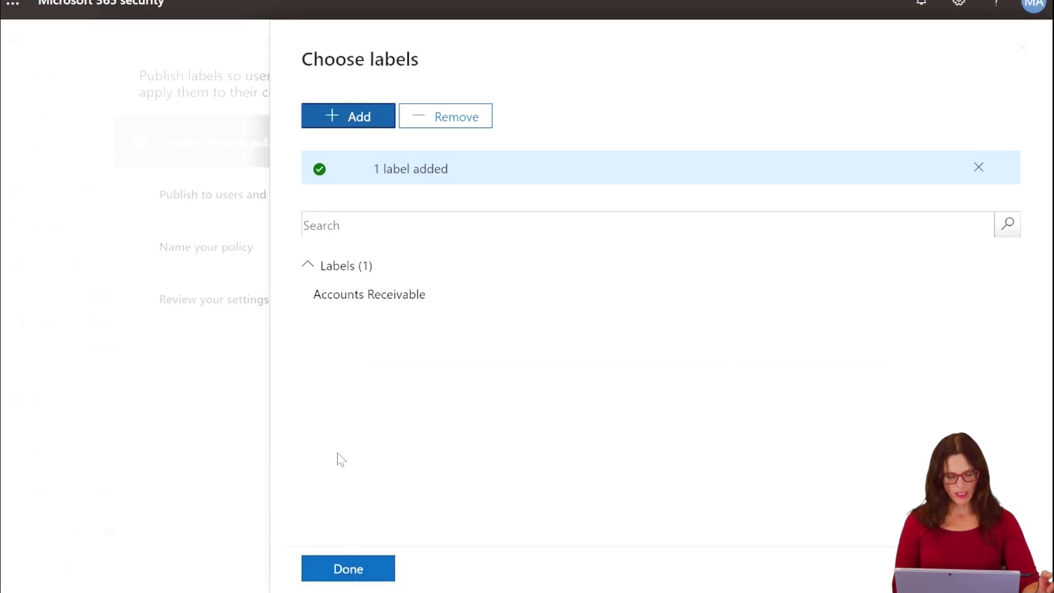
click(359, 570)
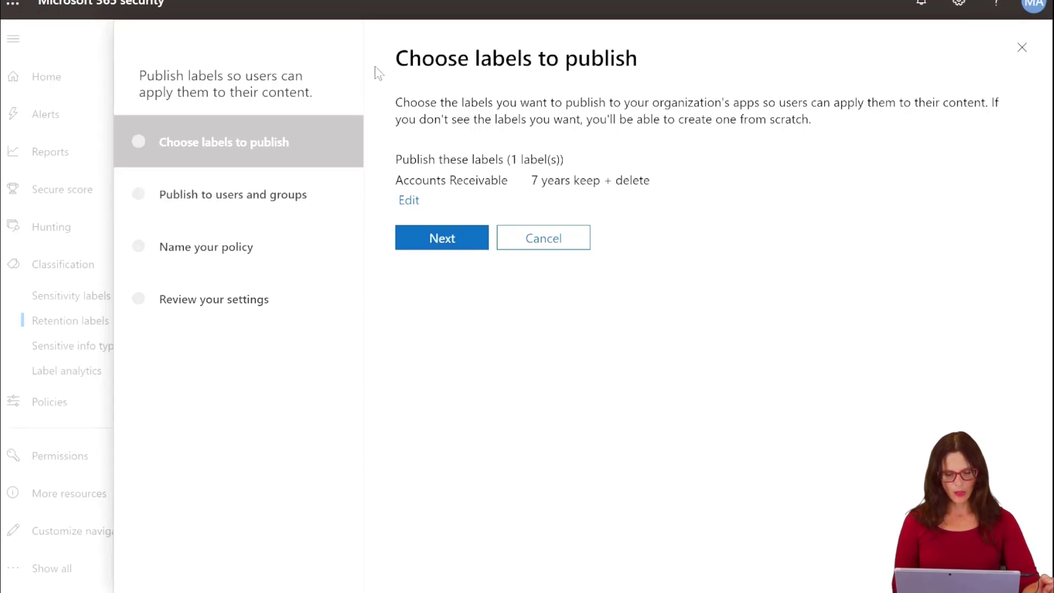
click(417, 248)
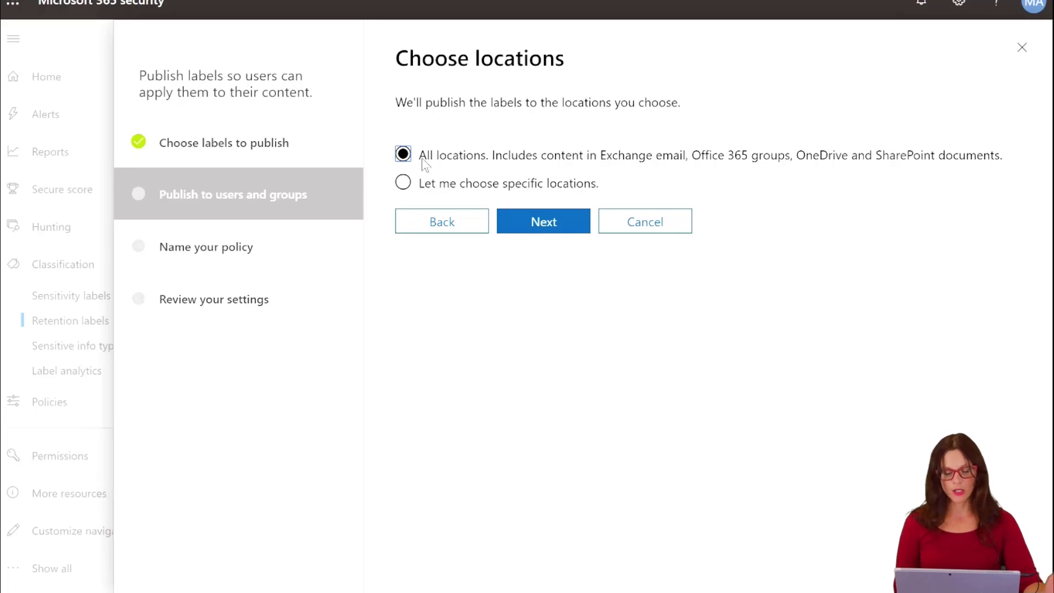
click(537, 224)
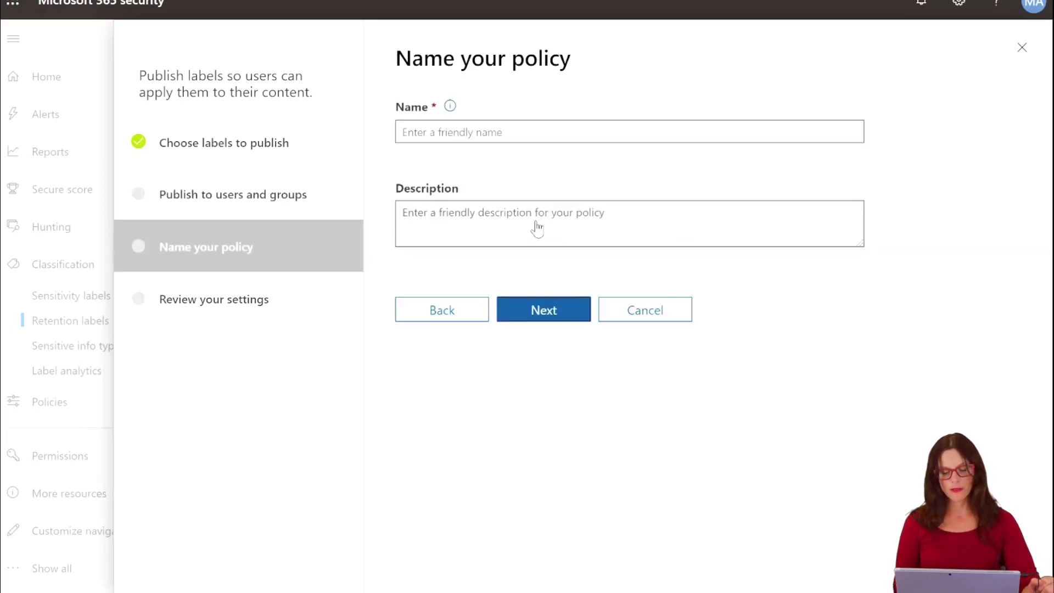
- Name the label policy "Accounts Receivable Policy"
click(539, 133)
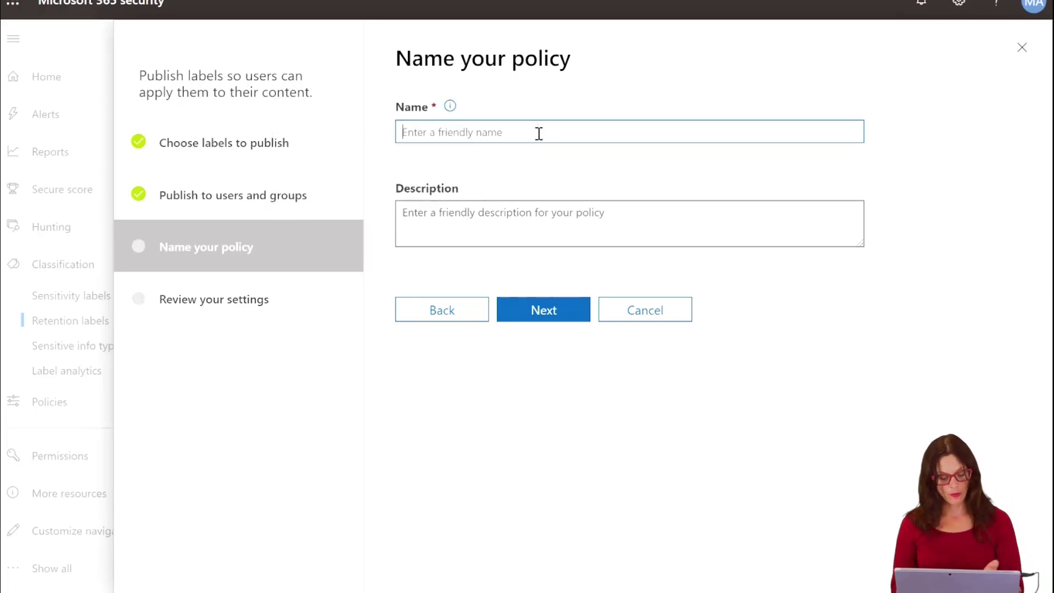
text(Account)
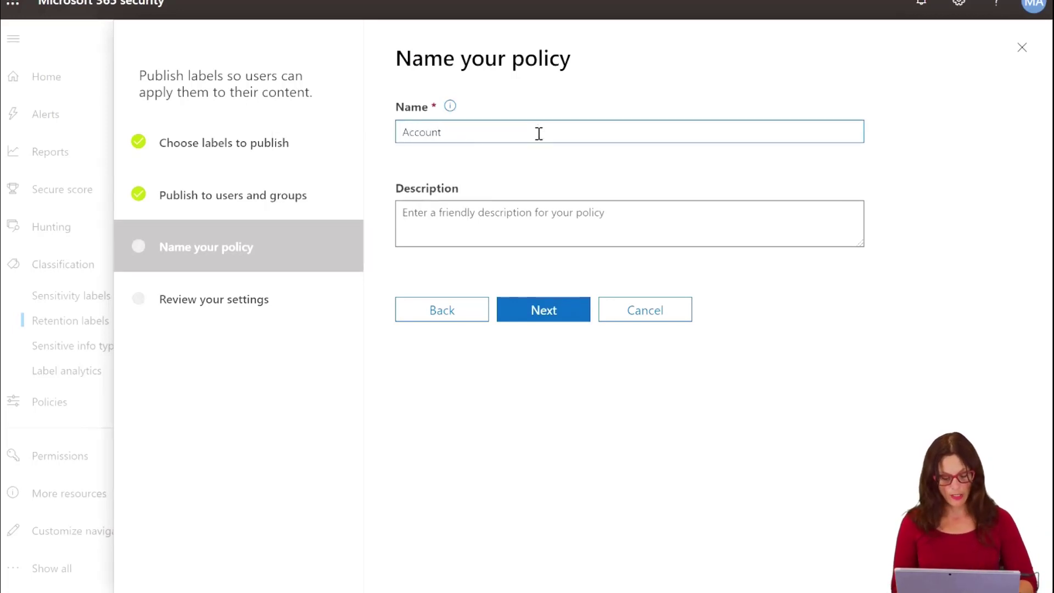
text(s Receivabl)
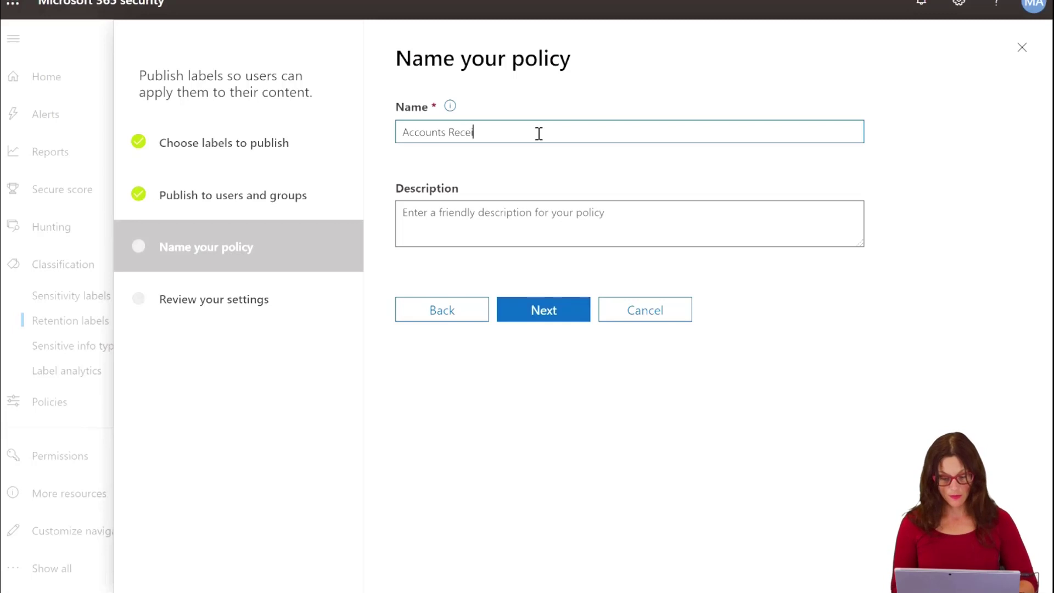
key(BackSpace)
key(BackSpace)
key(BackSpace)
key(BackSpace)
text(va)
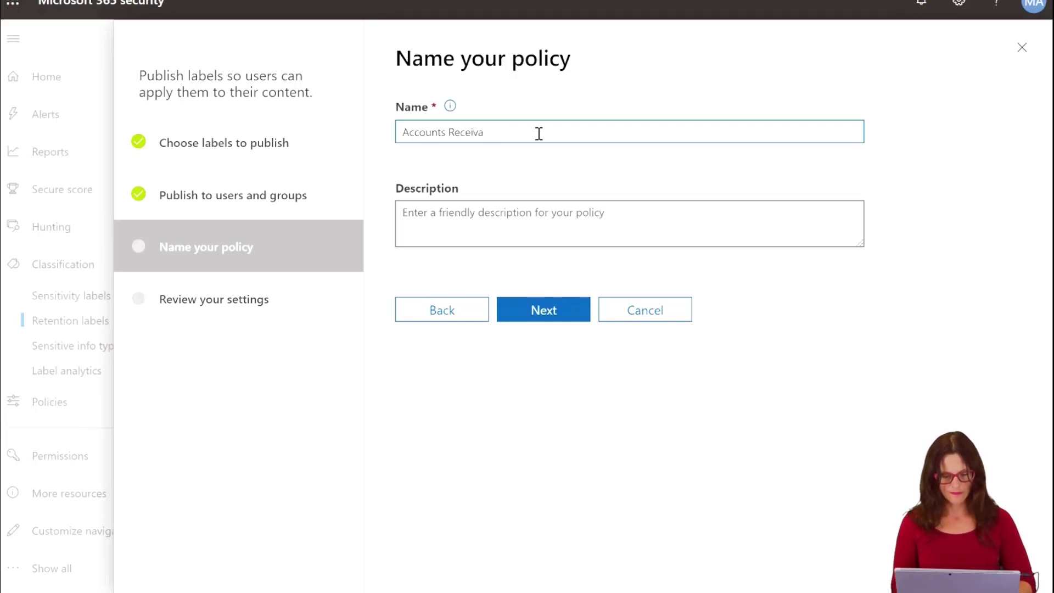
text(lble Poi)
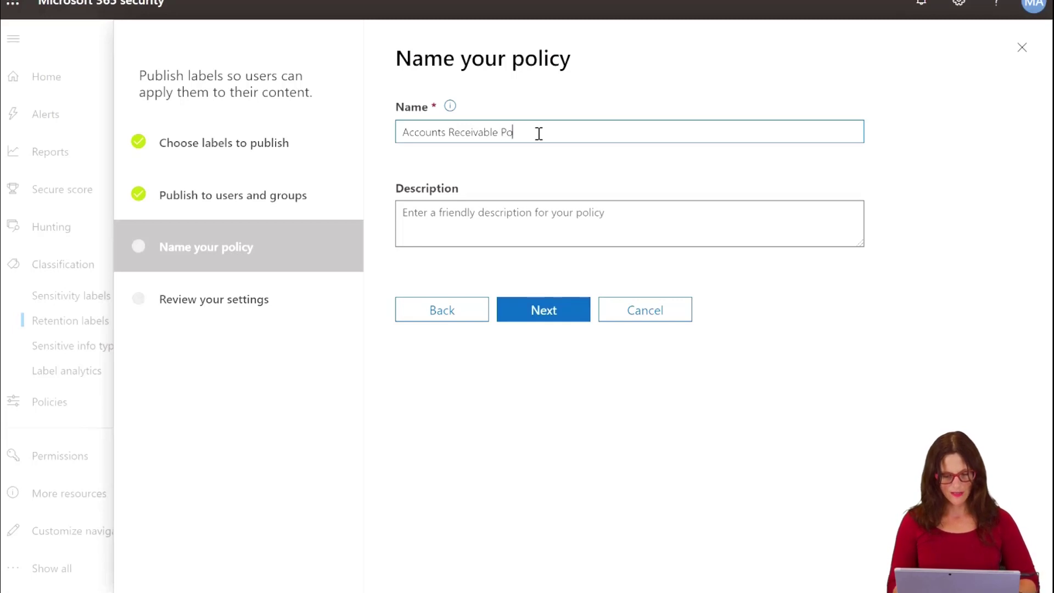
key(BackSpace)
text(licy)
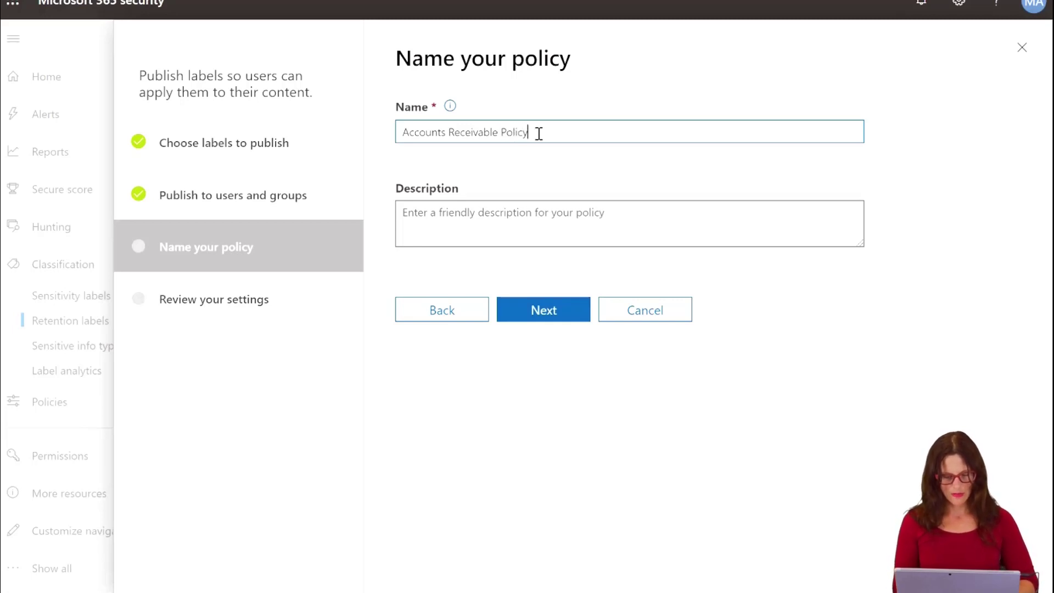
- Enter the policy description "This is to be applied to all accounts receivable documents." and publish the label
click(470, 217)
text(T)
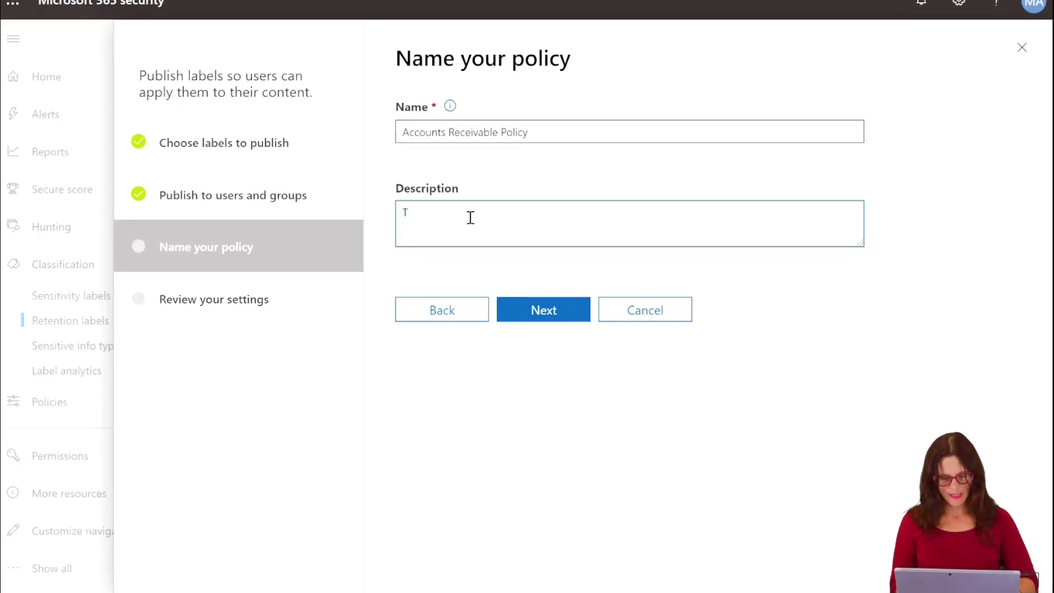
text(his i)
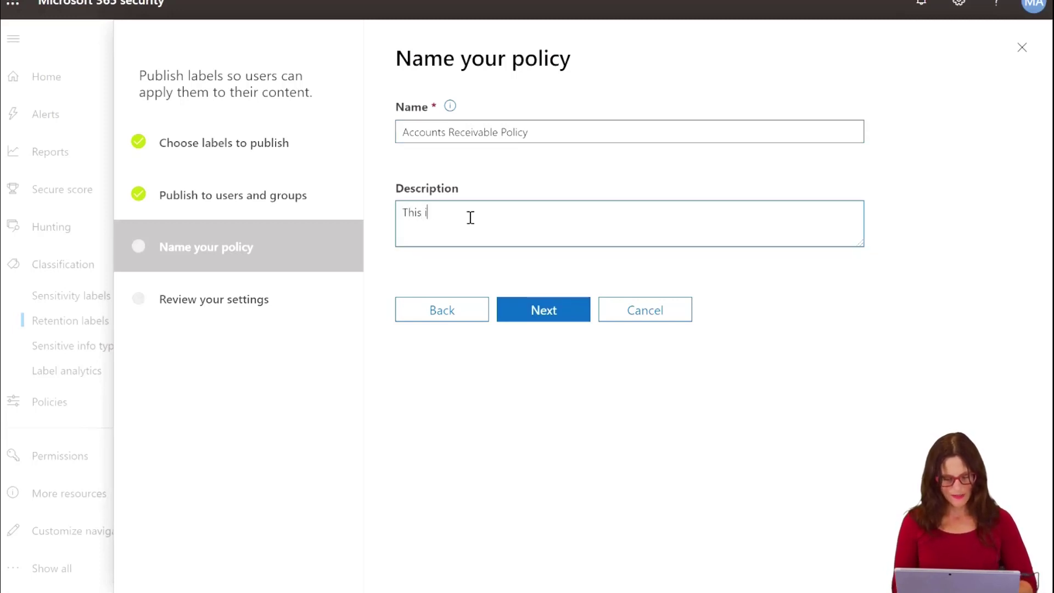
text(s to be applied )
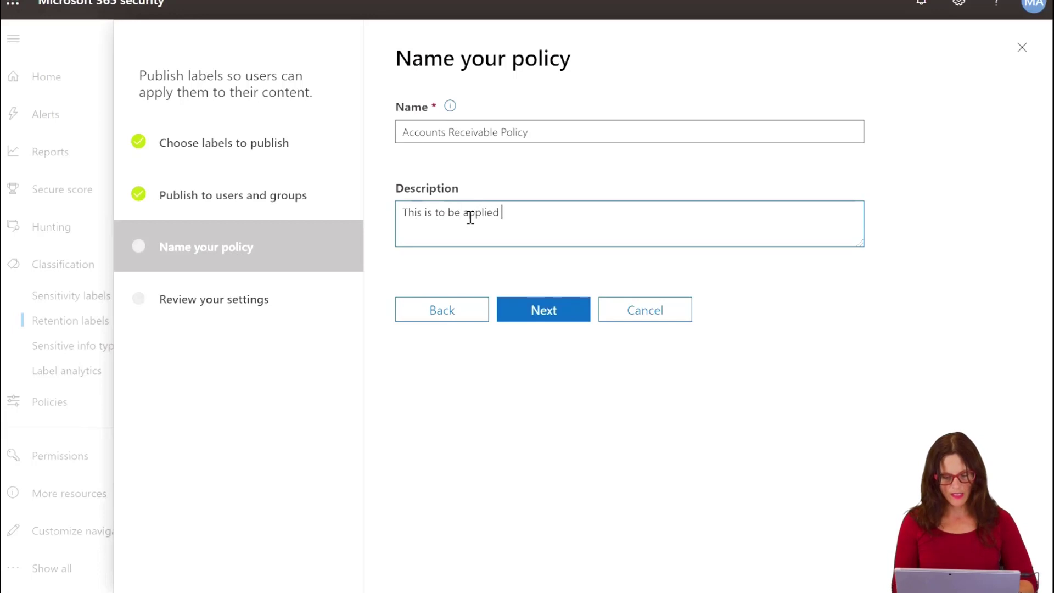
text(to all accou)
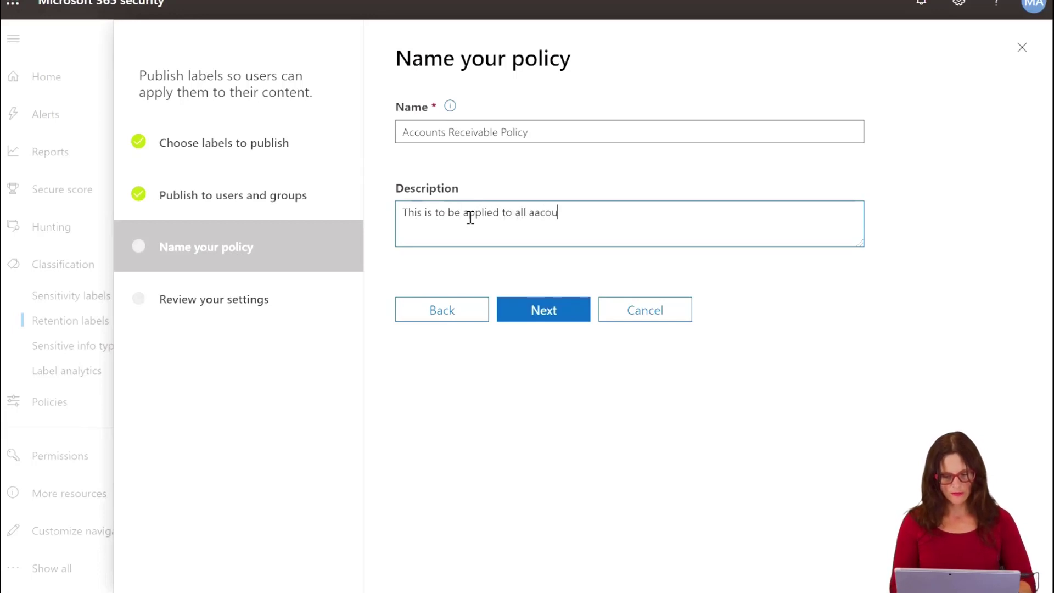
key(BackSpace)
key(BackSpace)
key(BackSpace)
key(BackSpace)
text(ccounts r)
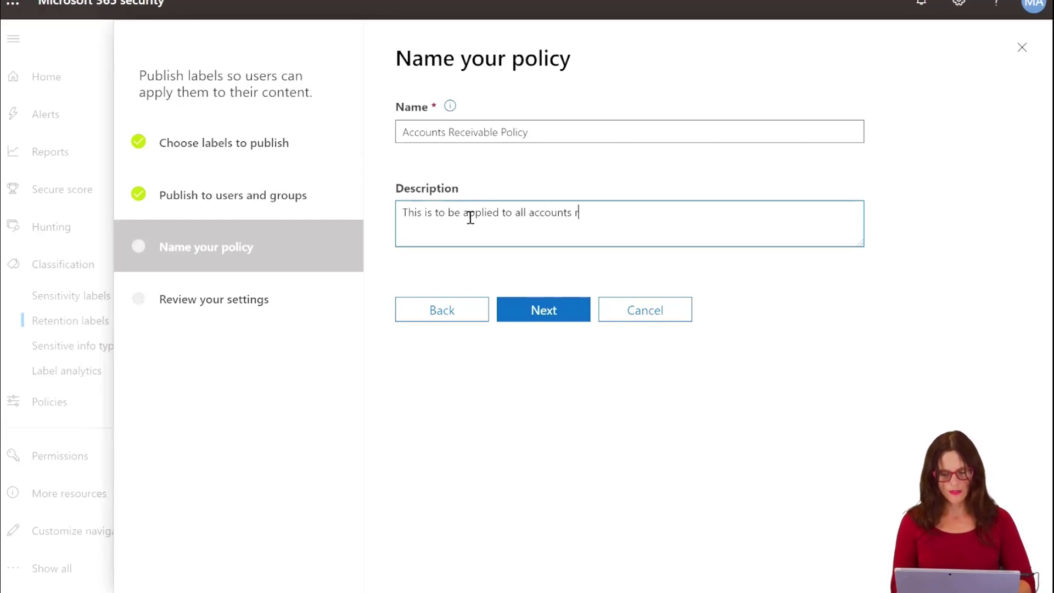
text(eceivabl)
key(BackSpace)
key(BackSpace)
key(BackSpace)
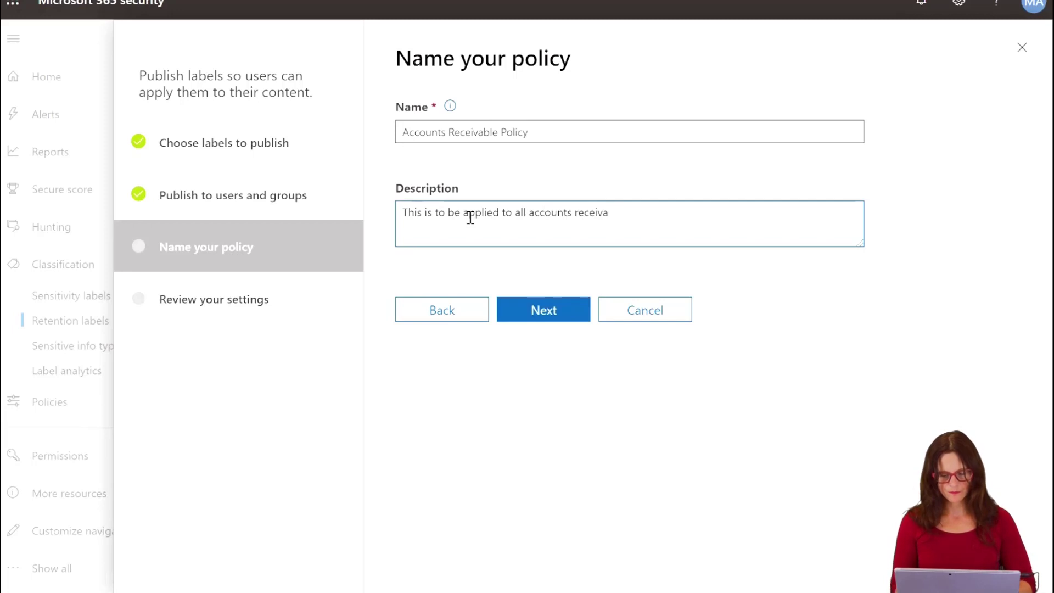
text(e)
key(BackSpace)
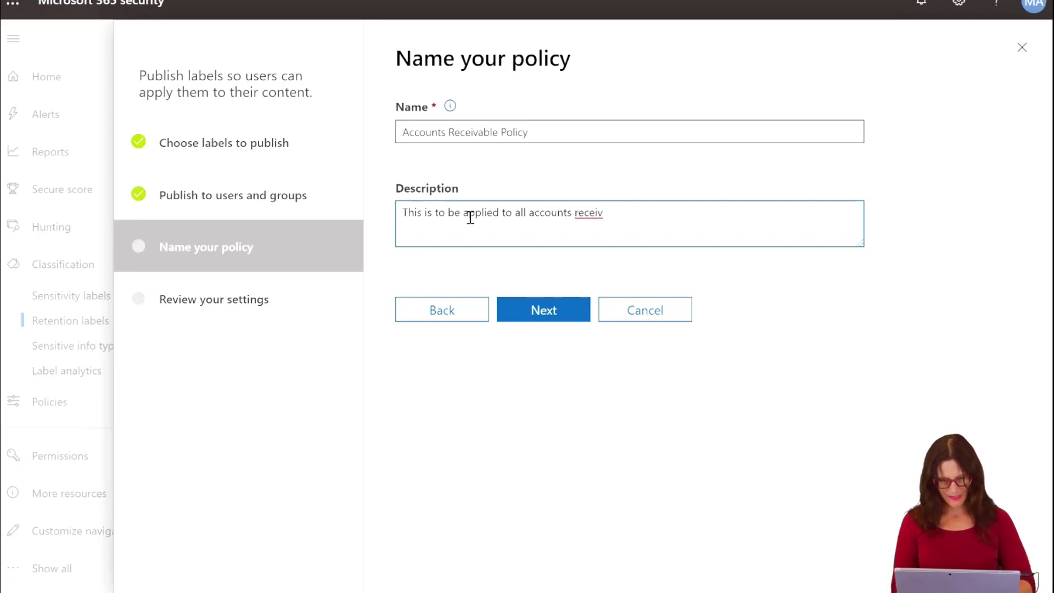
text(able documents.)
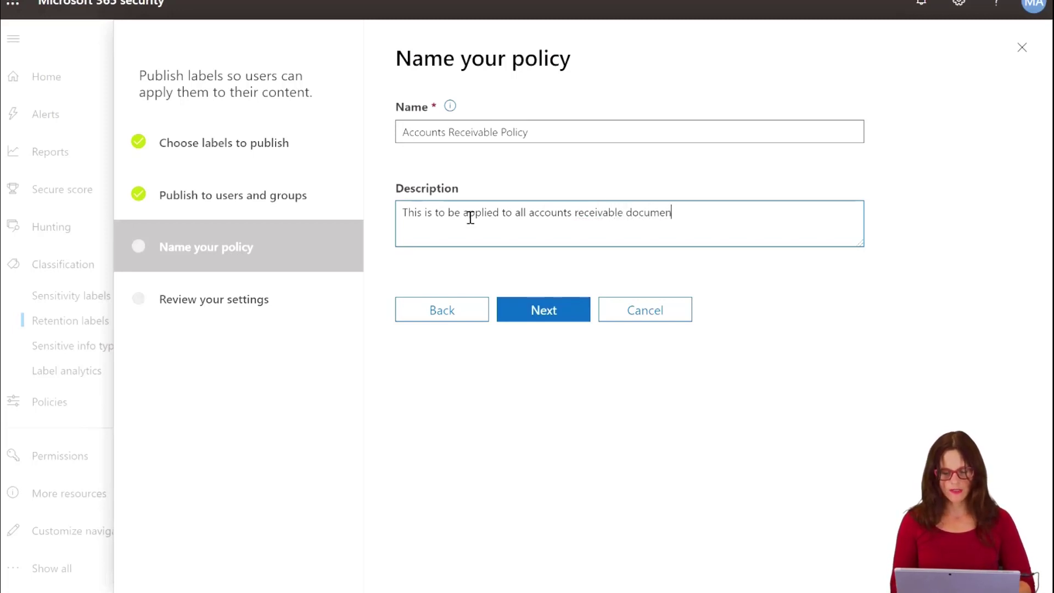
click(548, 311)
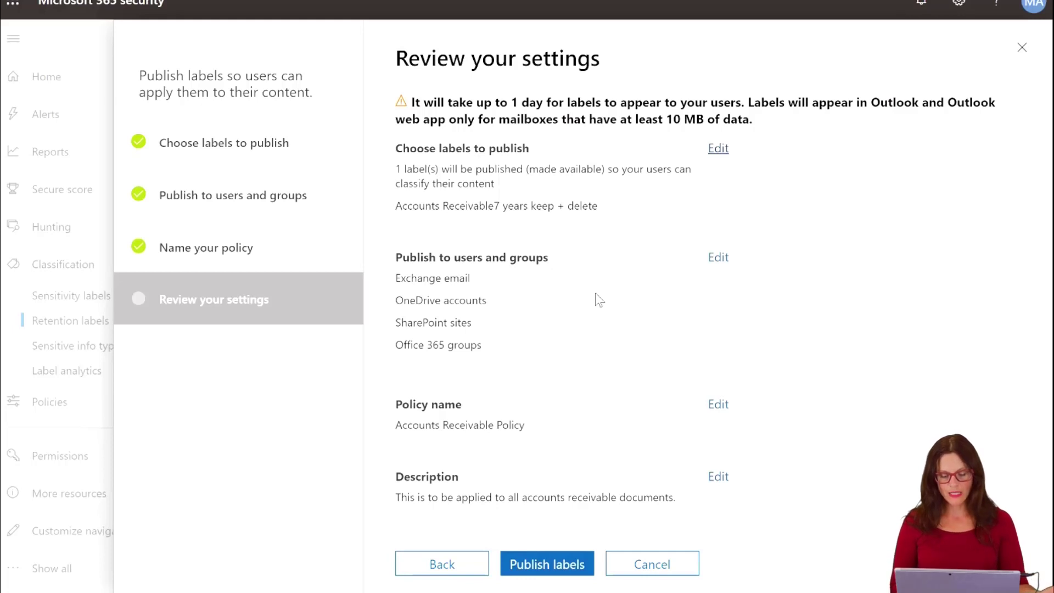
click(535, 565)
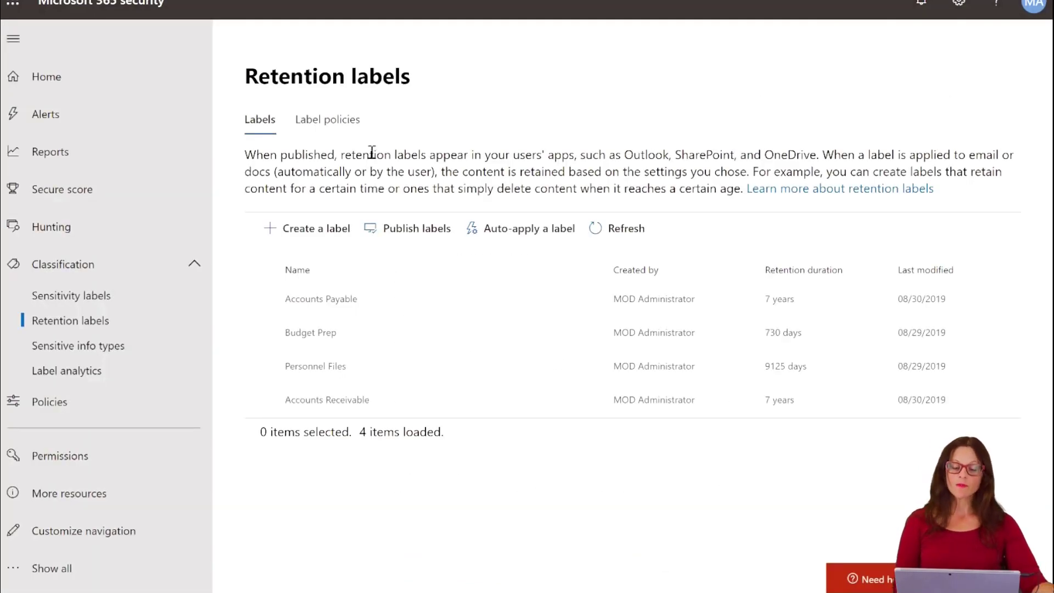
- From the label policies, start auto-applying the Budget Prep label, with content that contains sensitive info as the condition
click(336, 130)
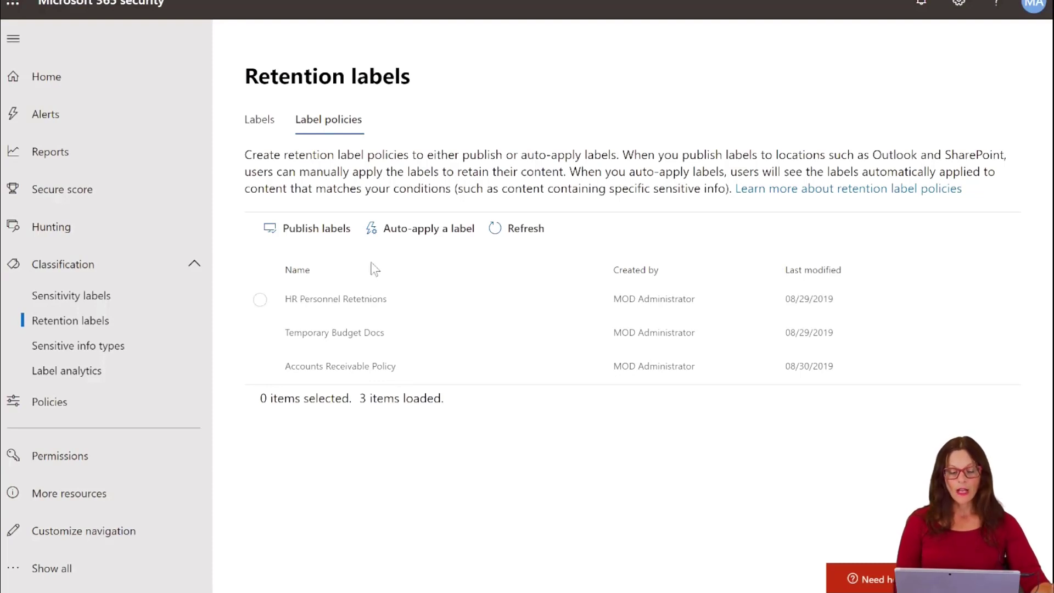
click(401, 228)
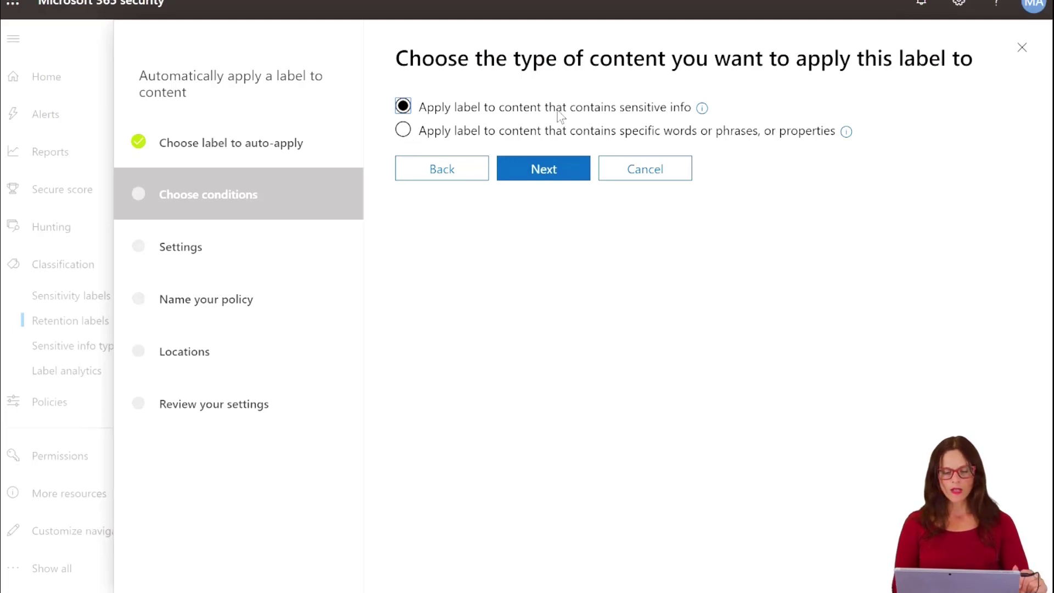
click(533, 172)
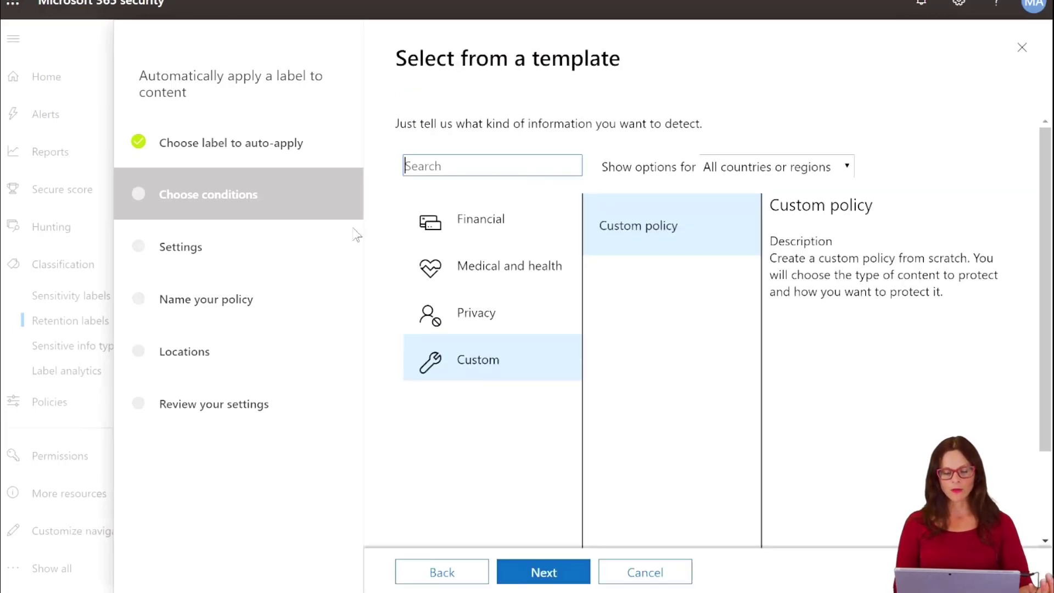
- Choose the U.K. Financial Data template from the Financial category and accept its information types for detection
click(497, 266)
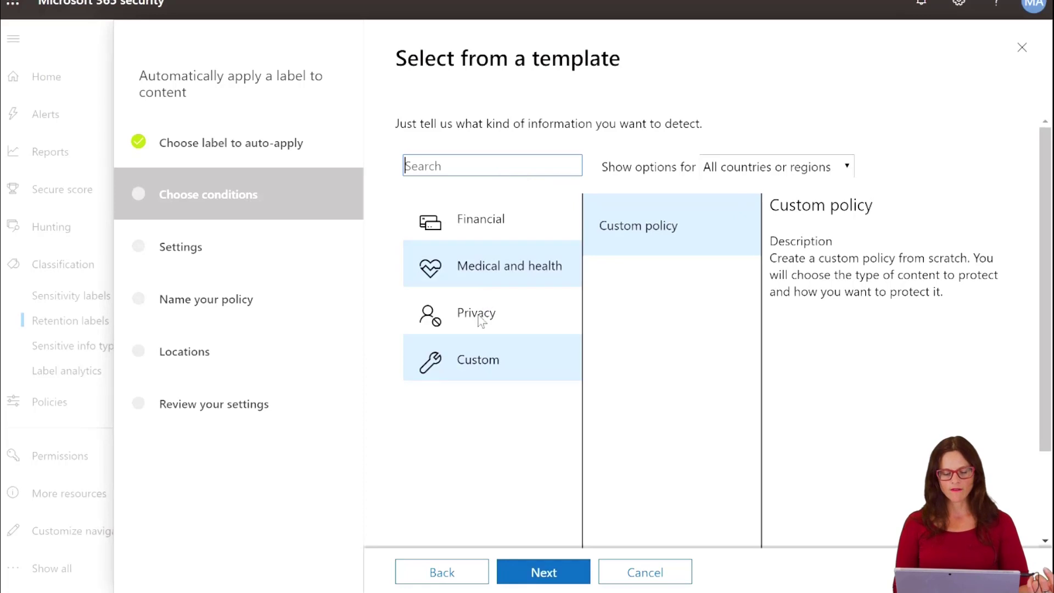
click(470, 229)
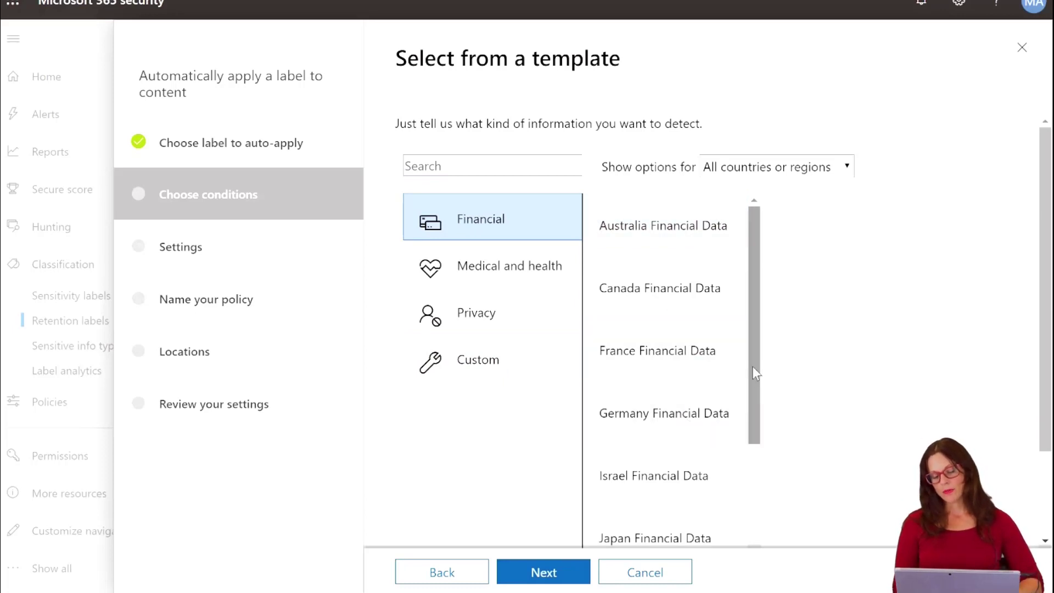
drag(752, 366, 743, 341)
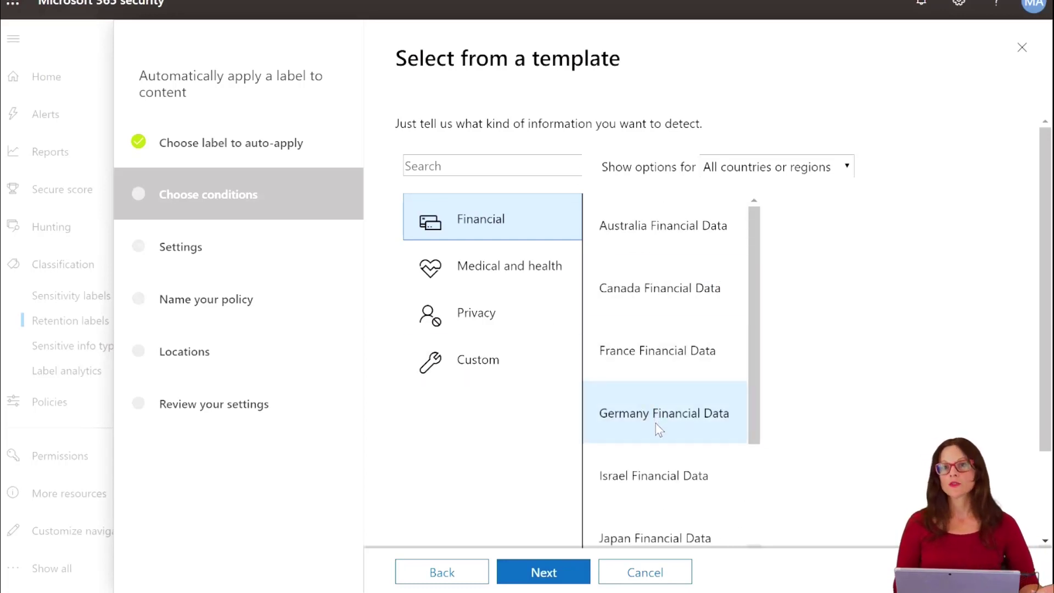
drag(752, 356, 761, 527)
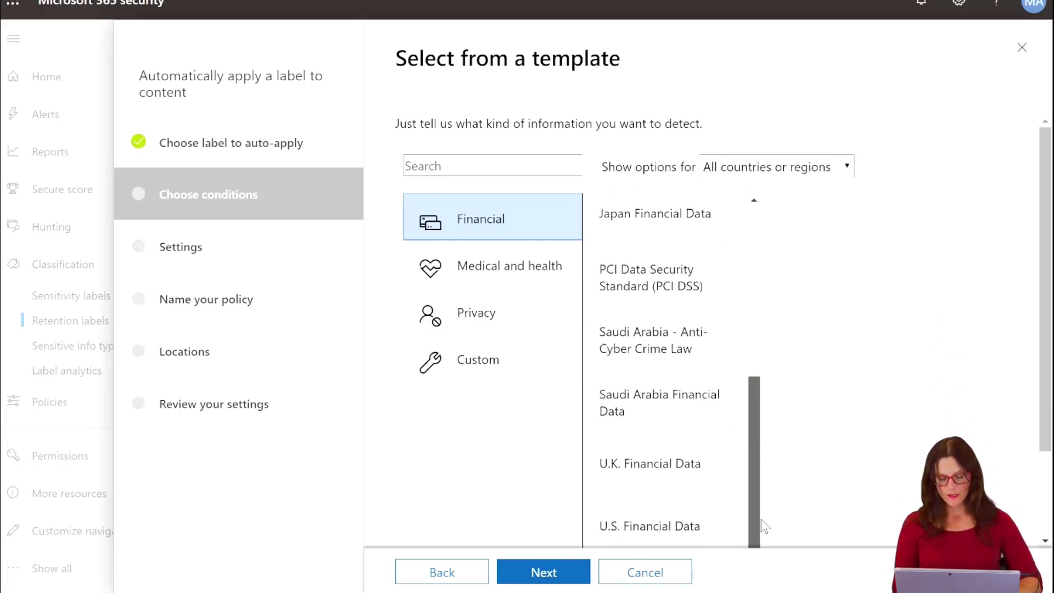
click(698, 483)
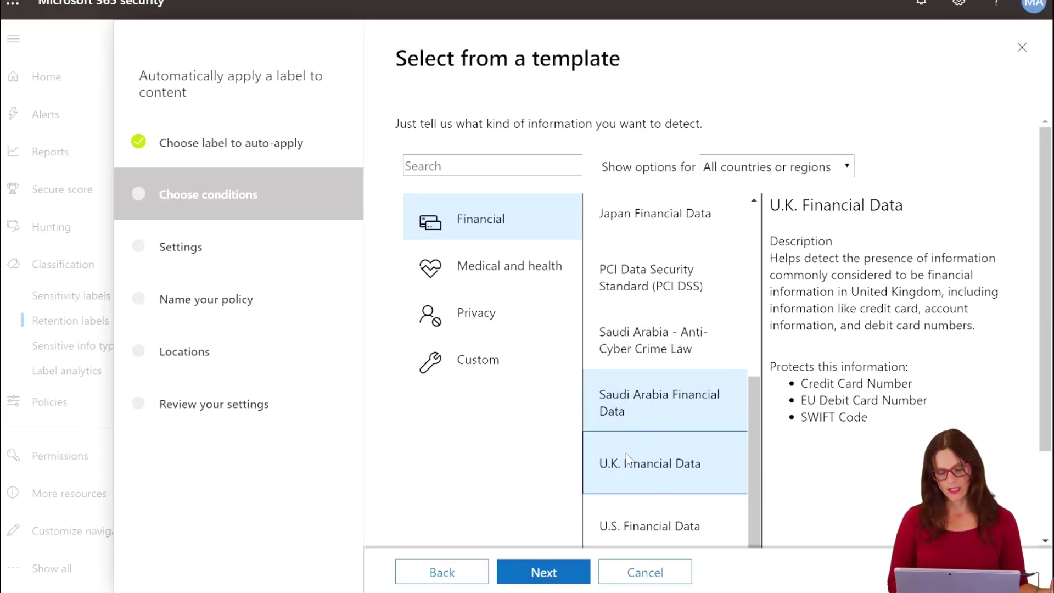
click(531, 573)
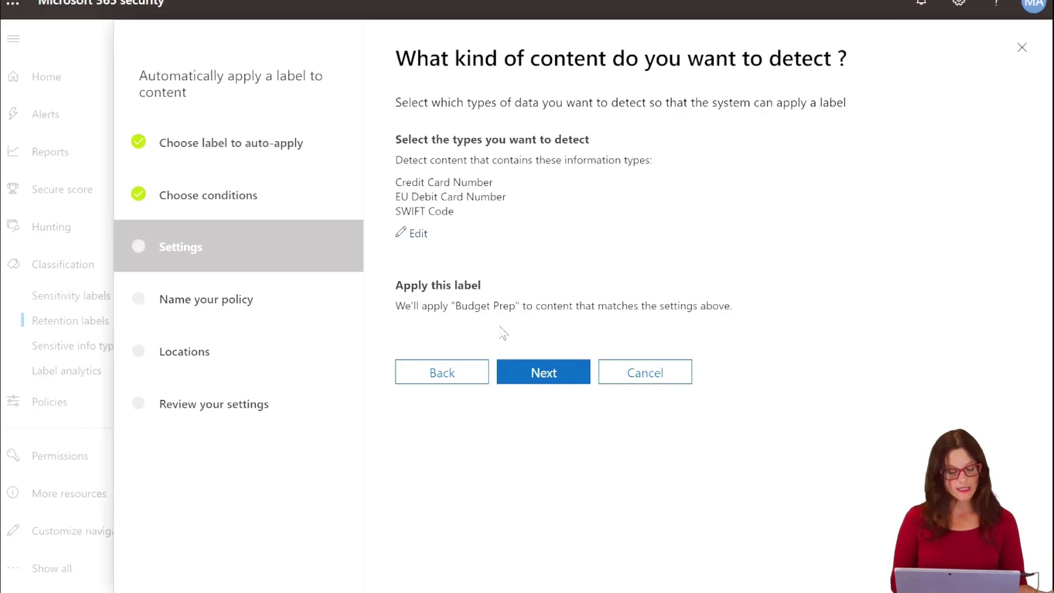
click(547, 388)
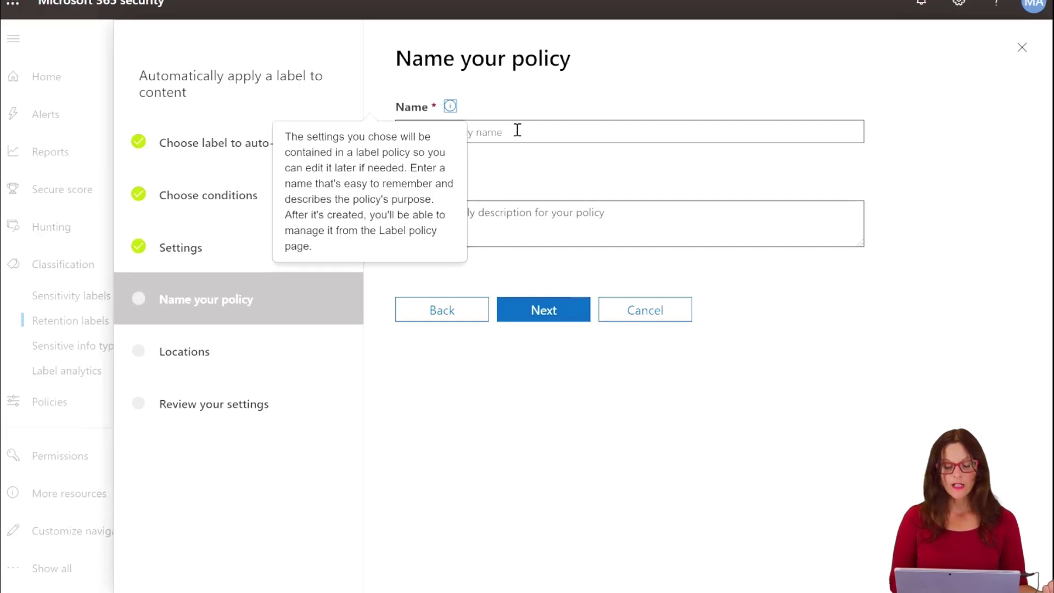
- Name the auto-apply policy "UK Financial Data"
click(517, 130)
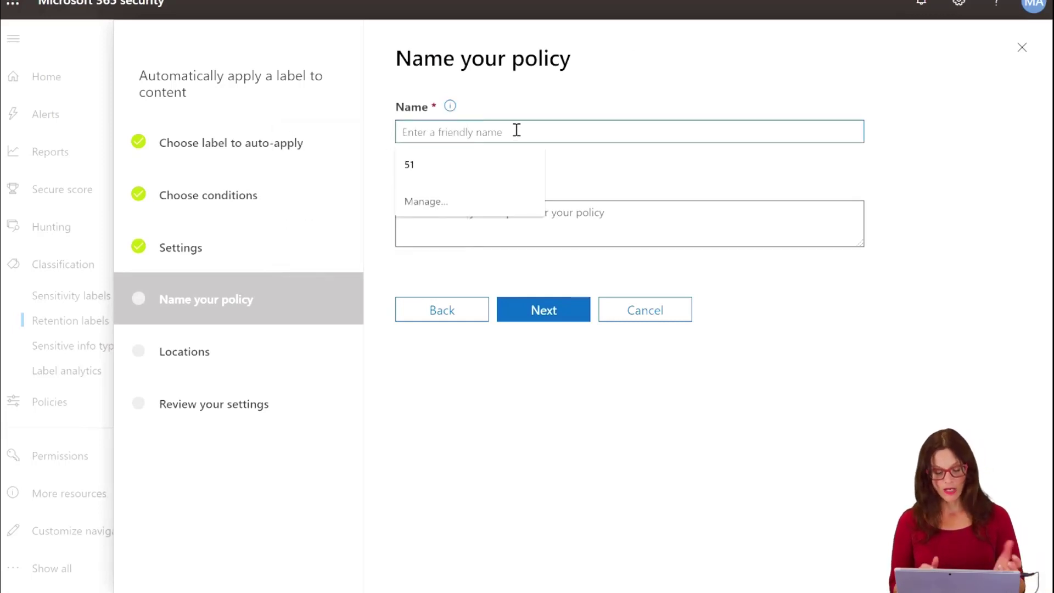
text(UK)
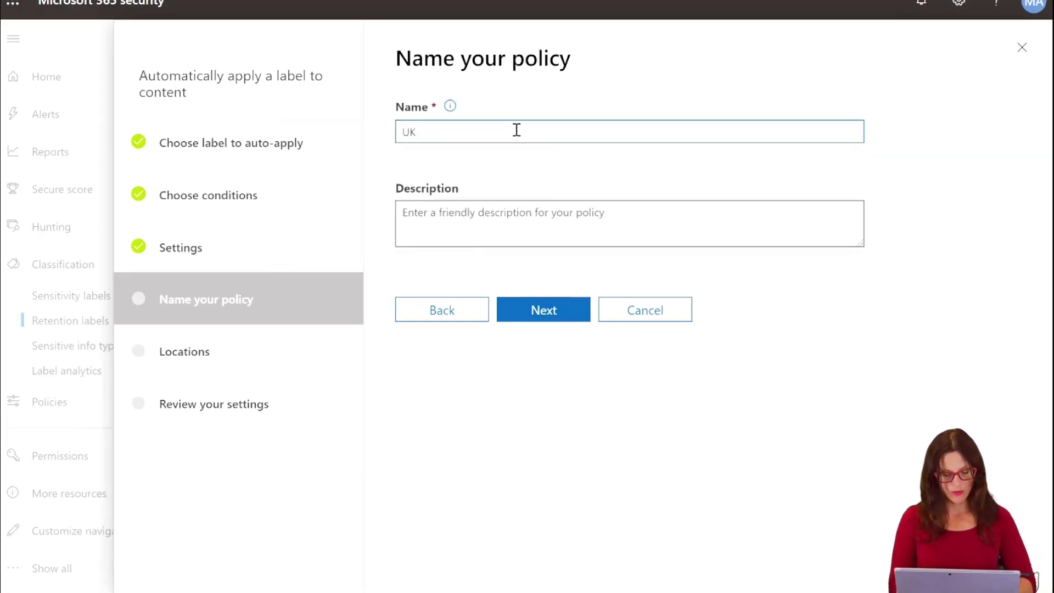
text( Financ)
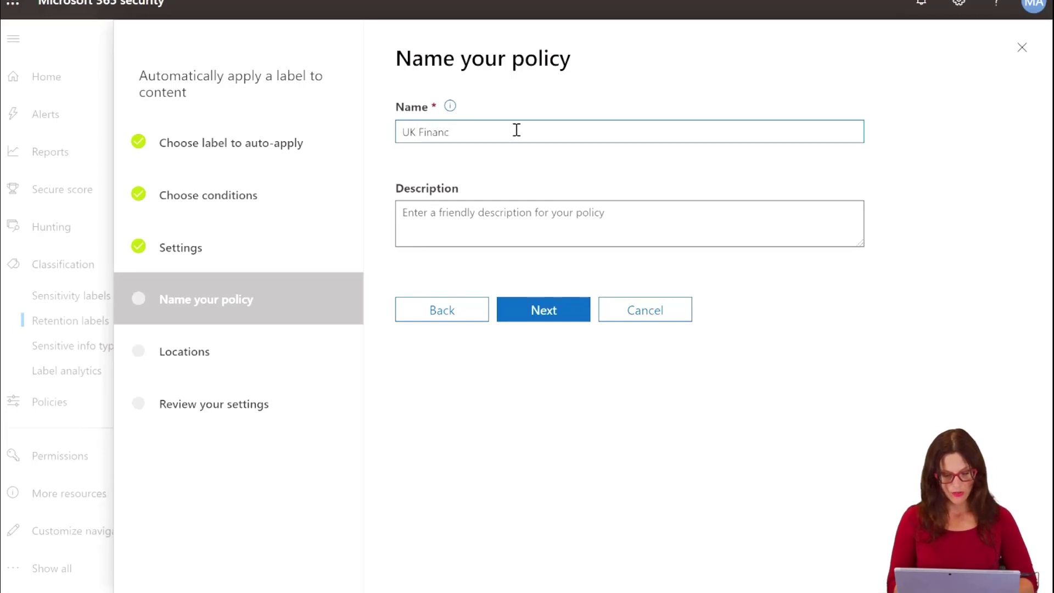
text(ial Data)
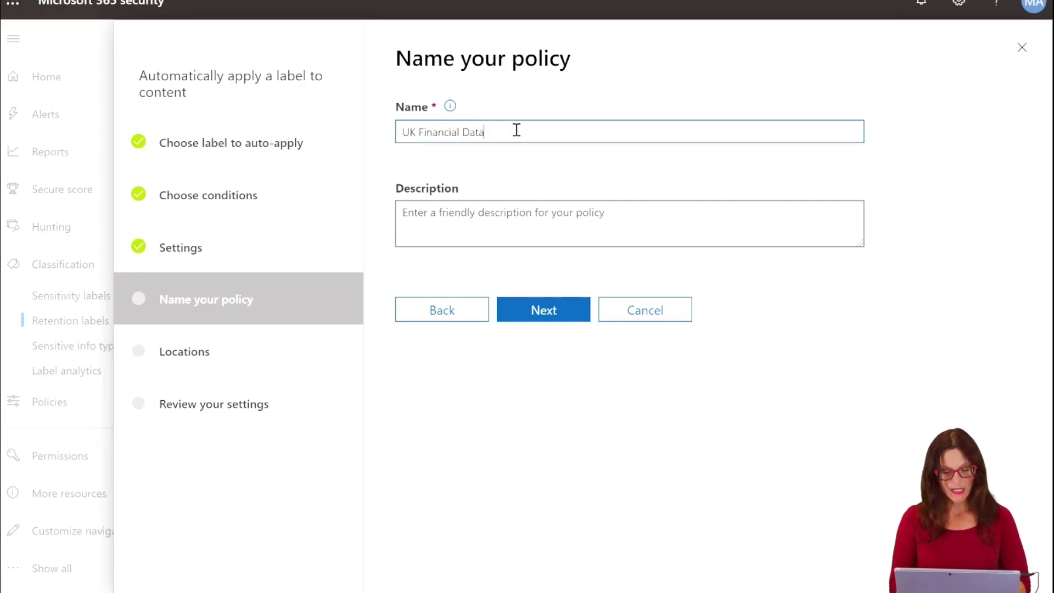
- Enter the policy description "This is to be applied automatically to all UK financial data documents."
click(498, 212)
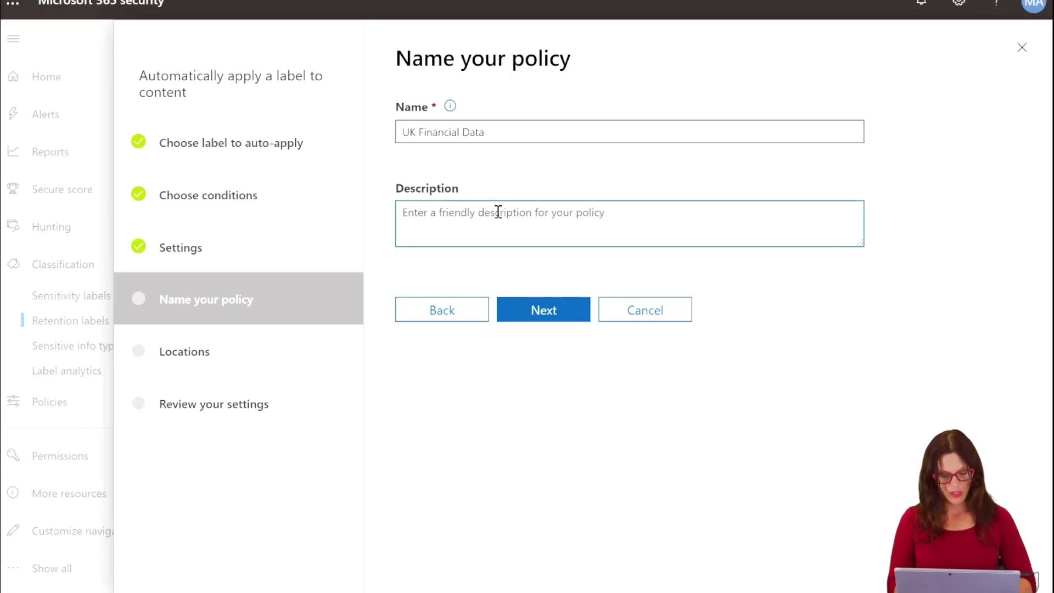
text(Thi)
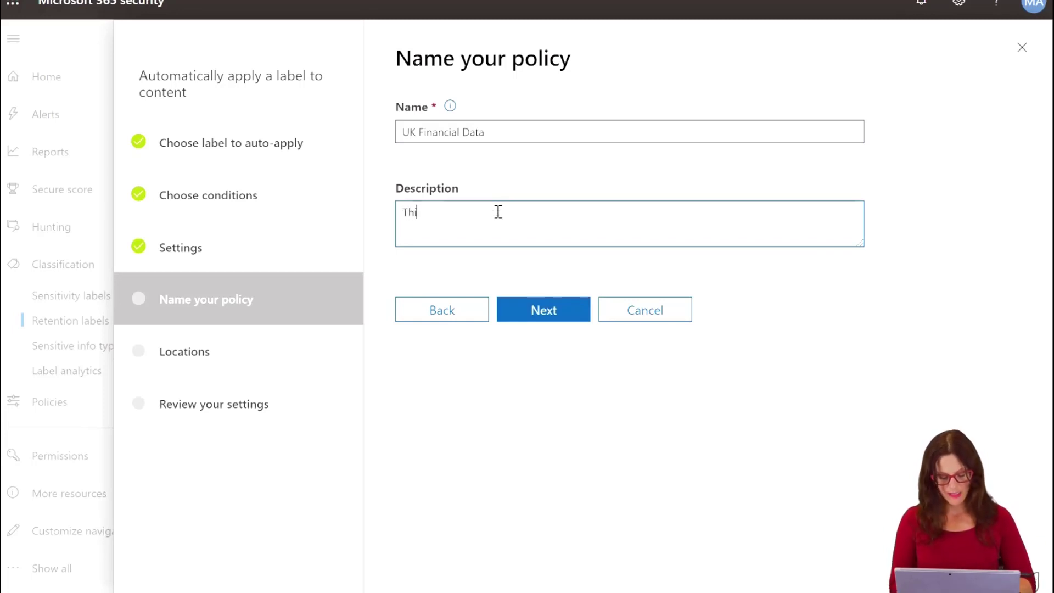
text(s is to be applied autom)
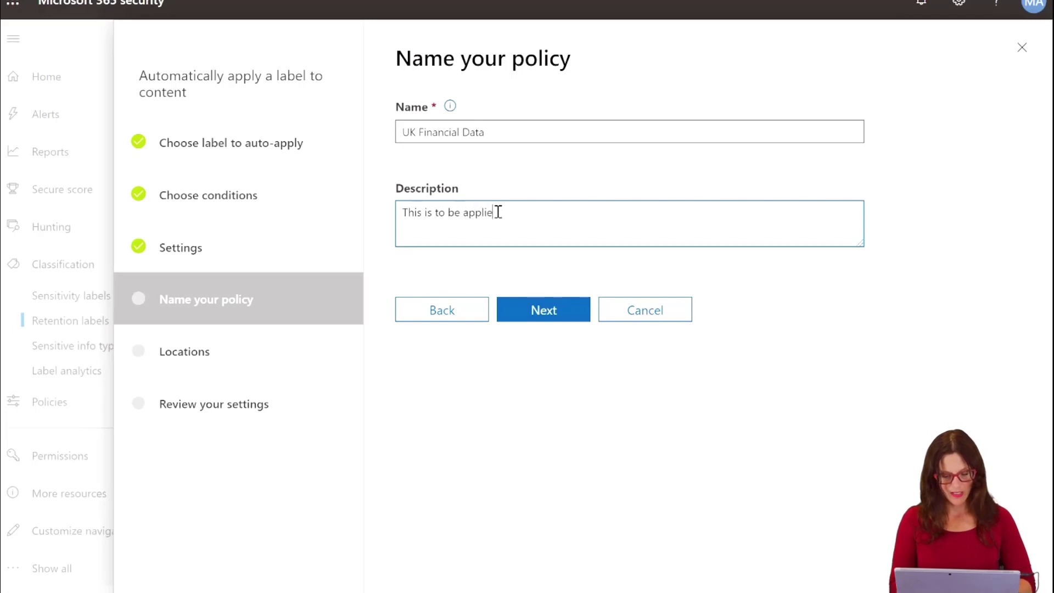
text(cally to all )
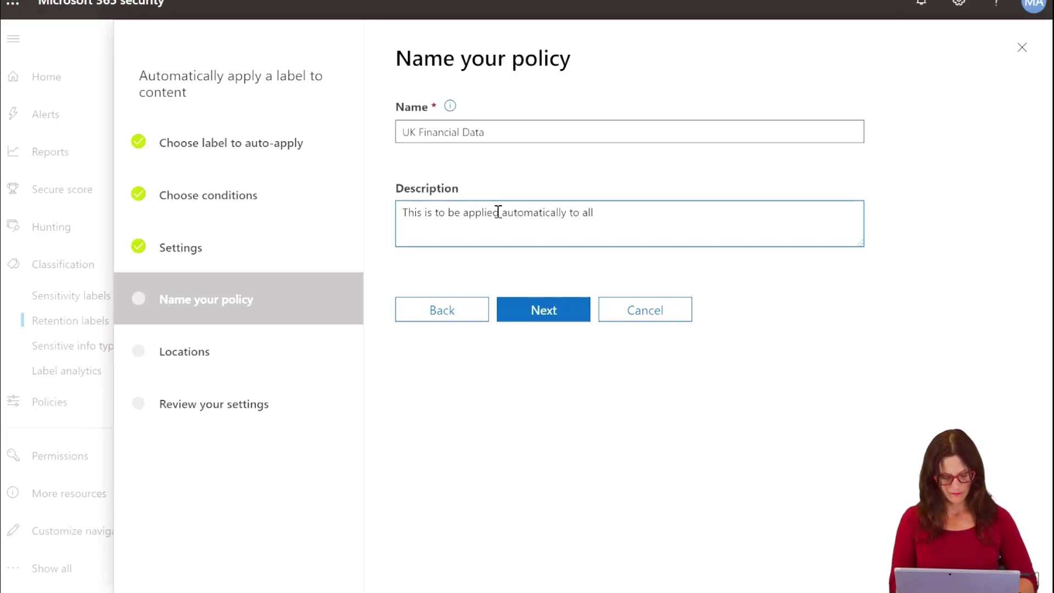
text(UK financi)
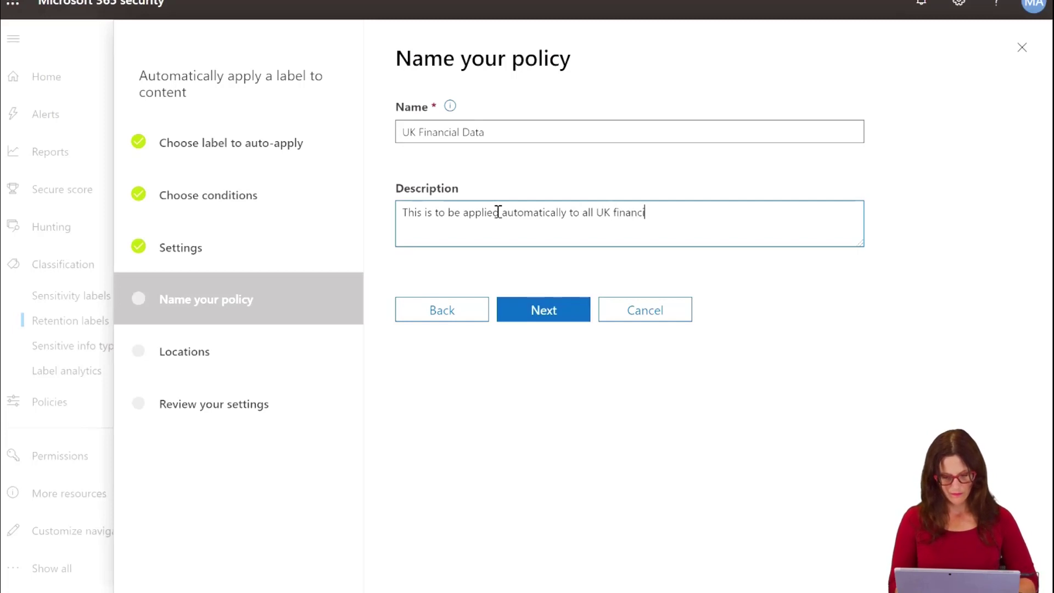
text(al data documents.)
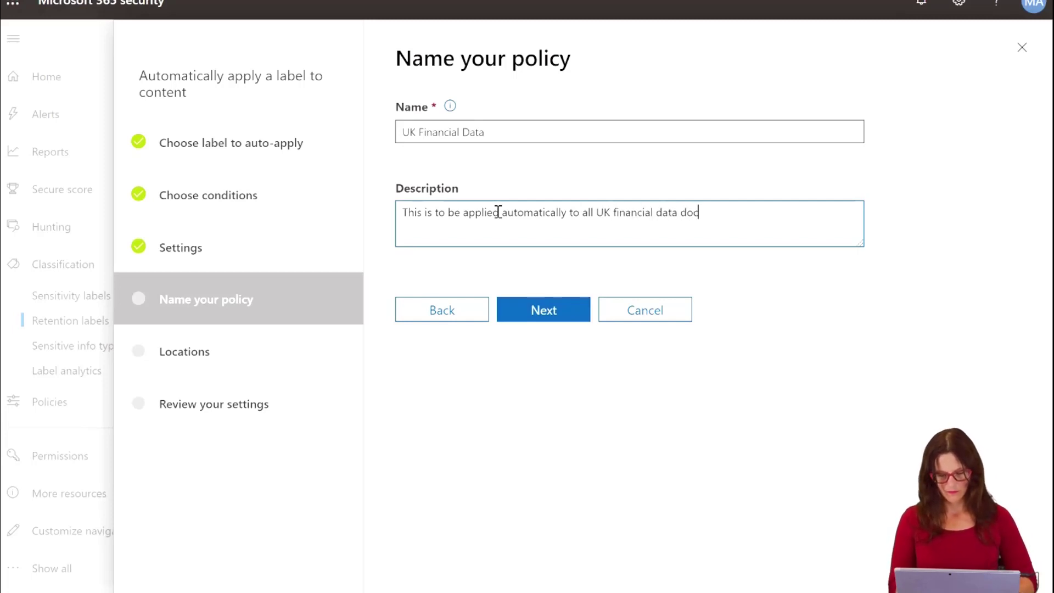
- Keep all locations as the policy's target, proceed to the review, and auto-apply the label
click(566, 310)
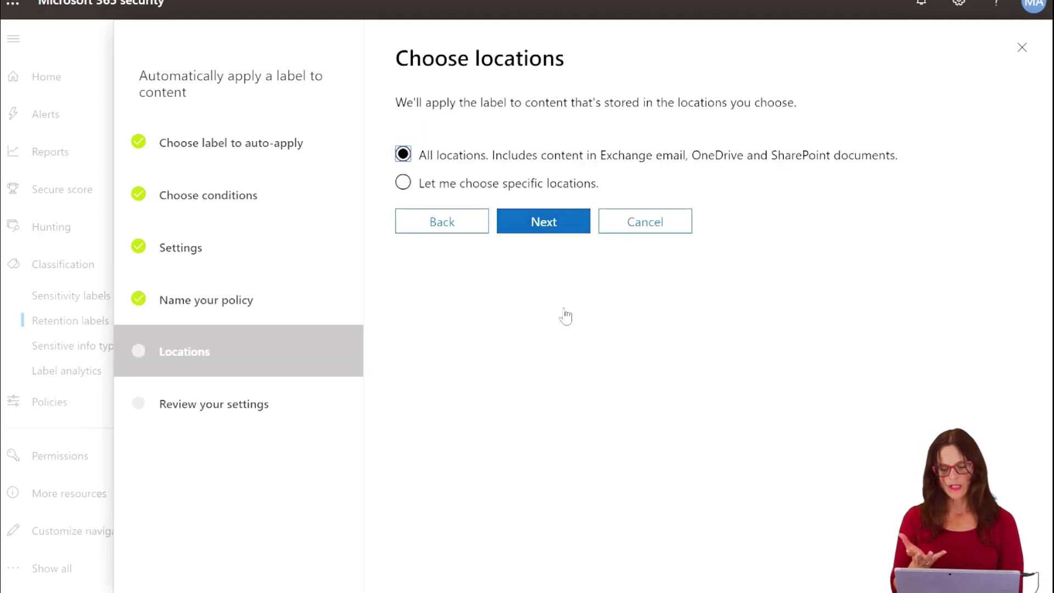
click(547, 227)
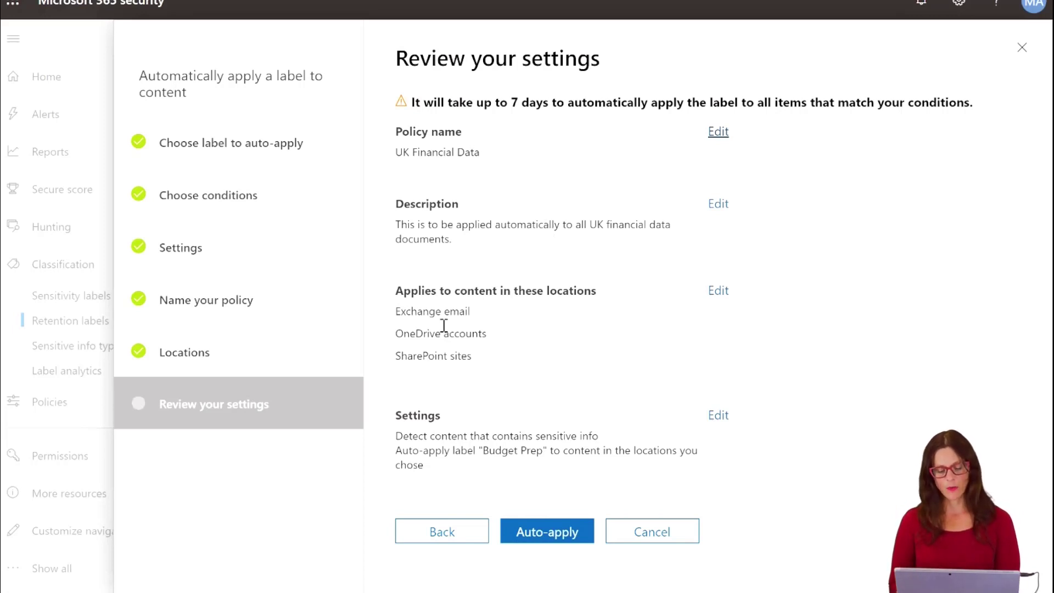
click(541, 530)
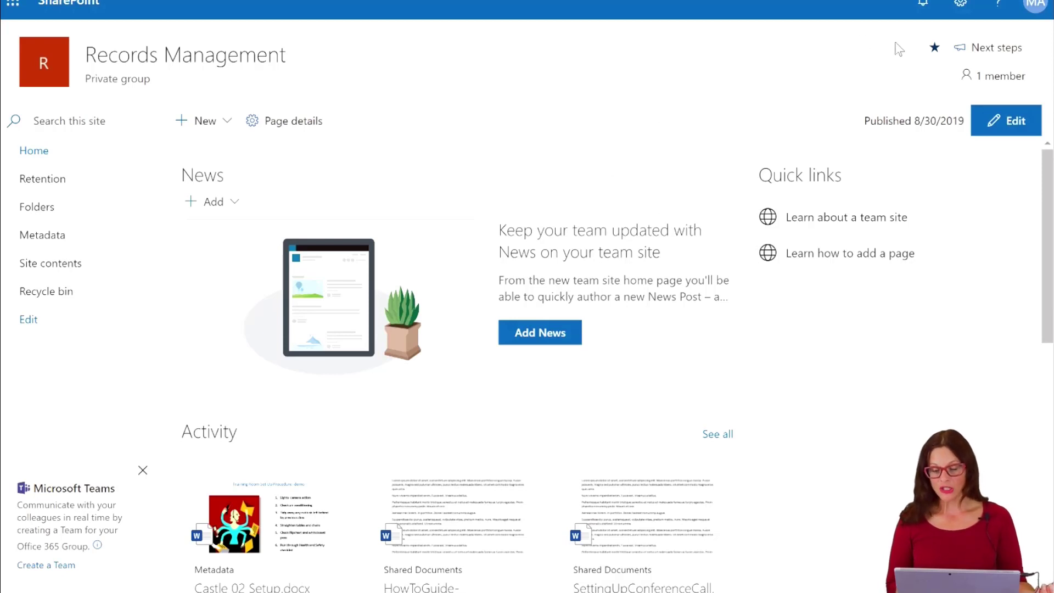
- Switch to the Records Management SharePoint site and open the library settings of the Retention library
click(958, 16)
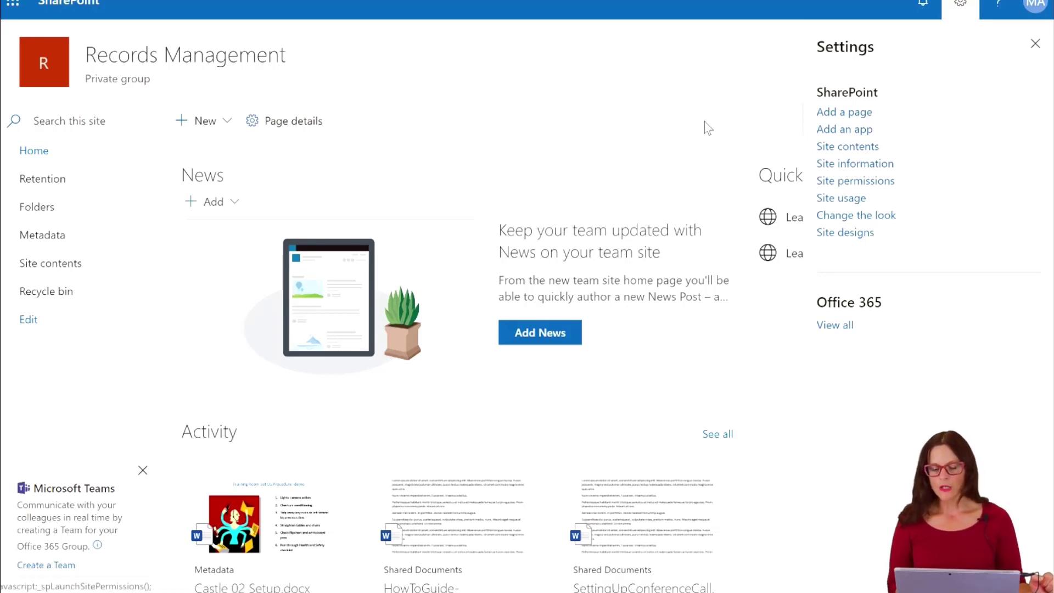
click(27, 185)
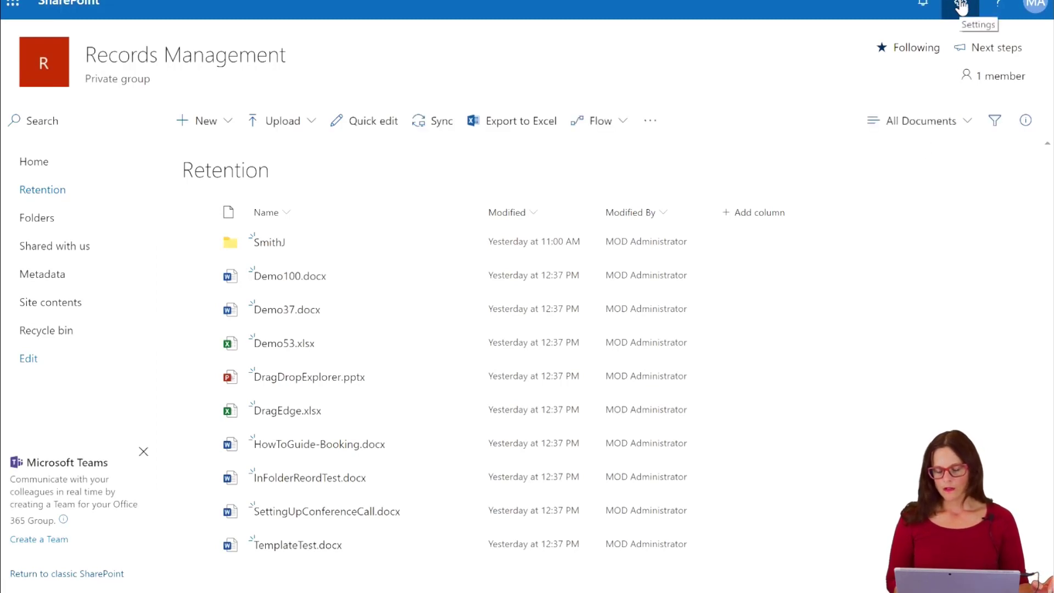
click(960, 5)
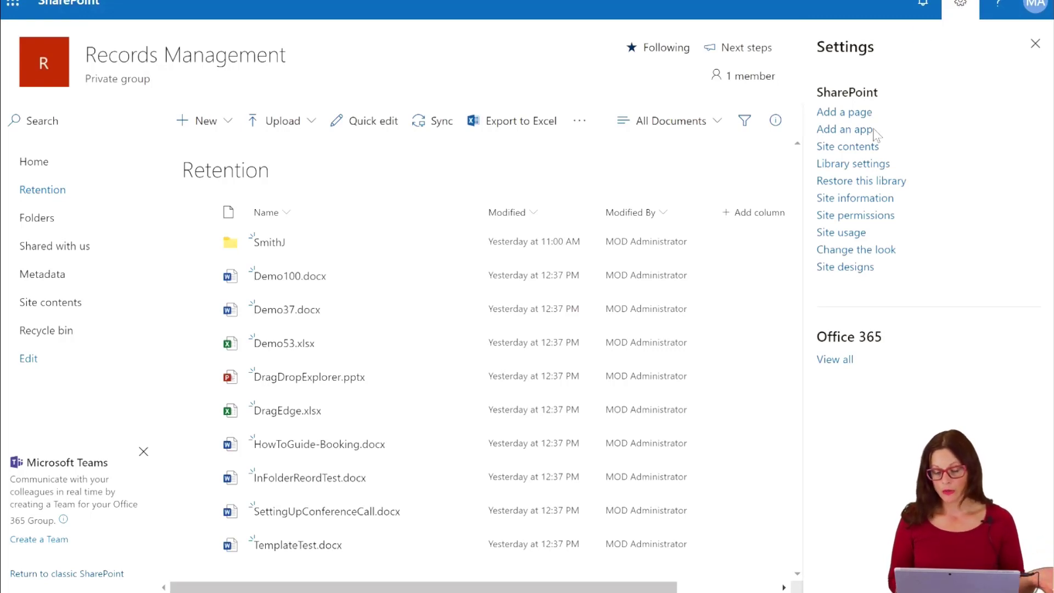
click(857, 165)
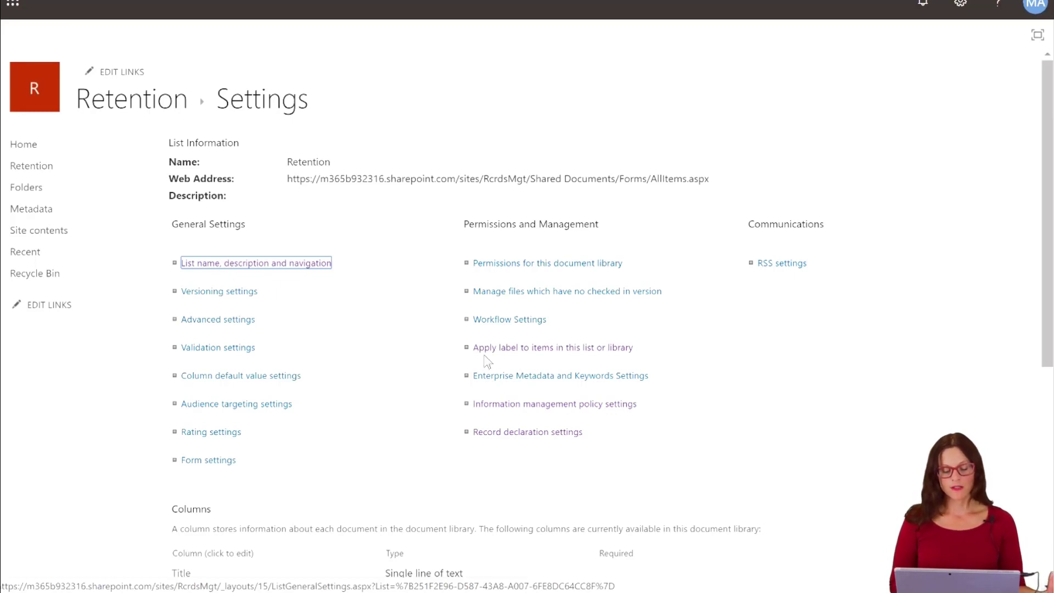
- Apply the Personnel Files (Retain for 25 years) label to the Retention library, including its existing items, and save
click(540, 353)
click(598, 159)
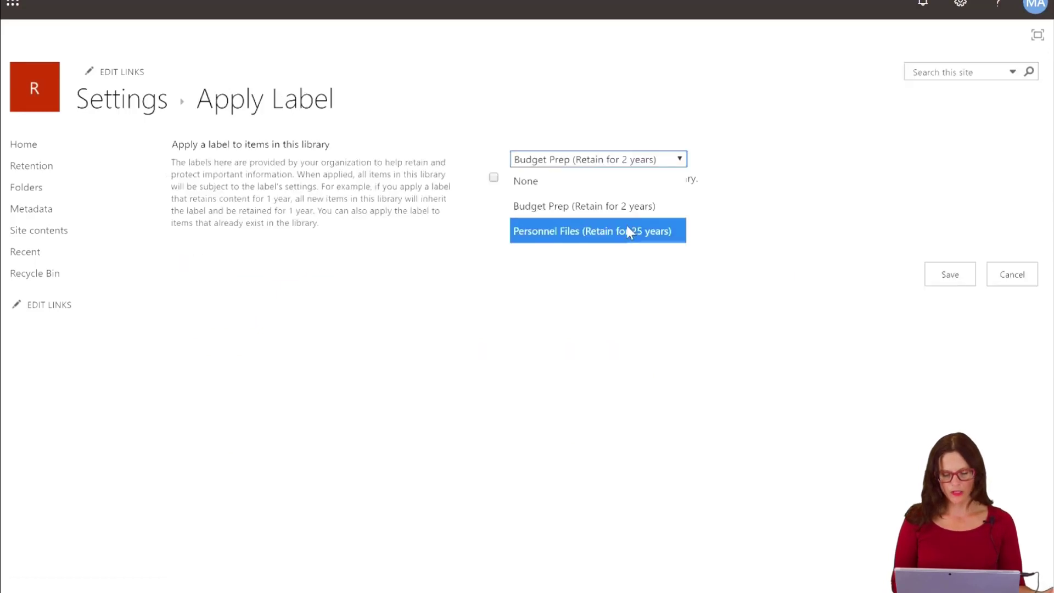
click(629, 230)
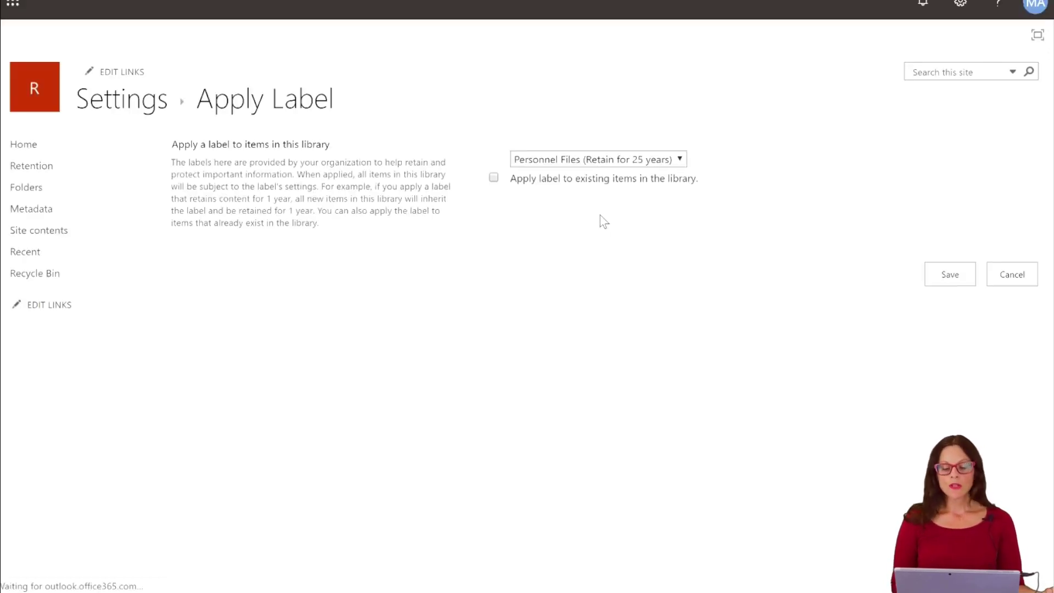
click(496, 179)
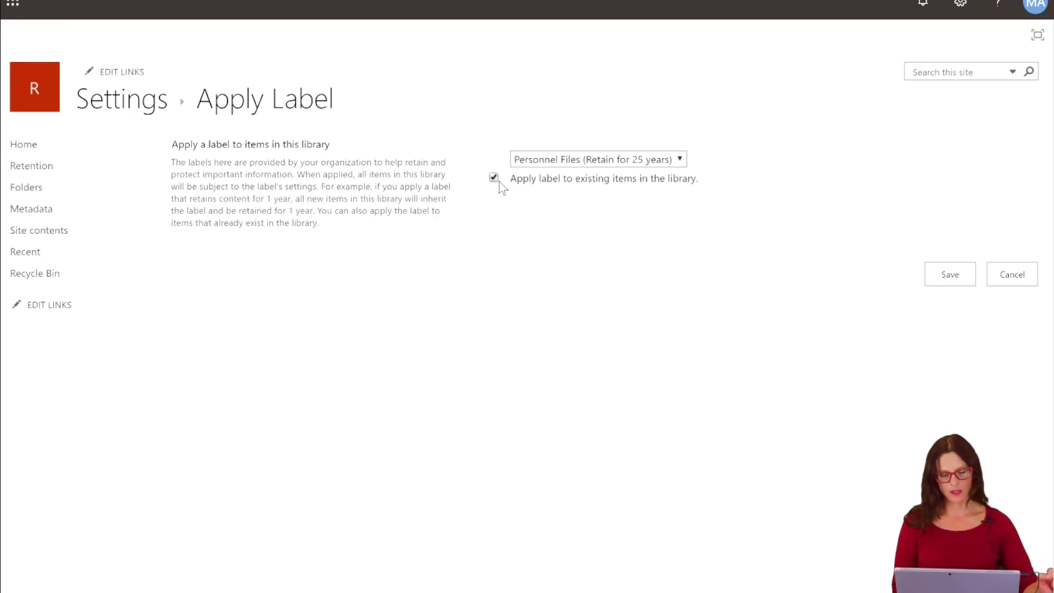
click(952, 278)
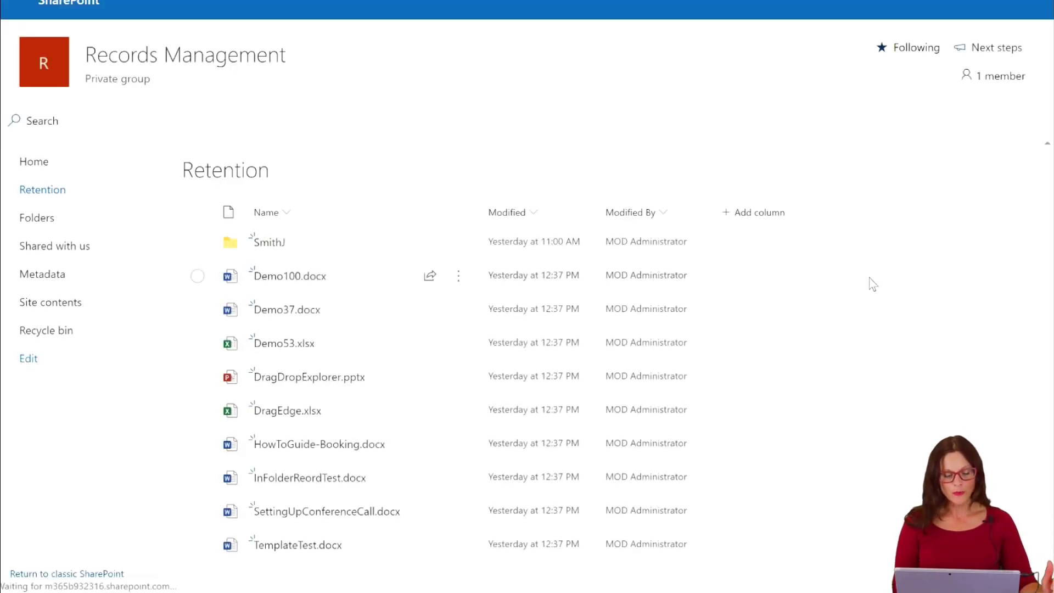
- Examine the details of the folder in the Retention library to check its applied retention label
click(197, 243)
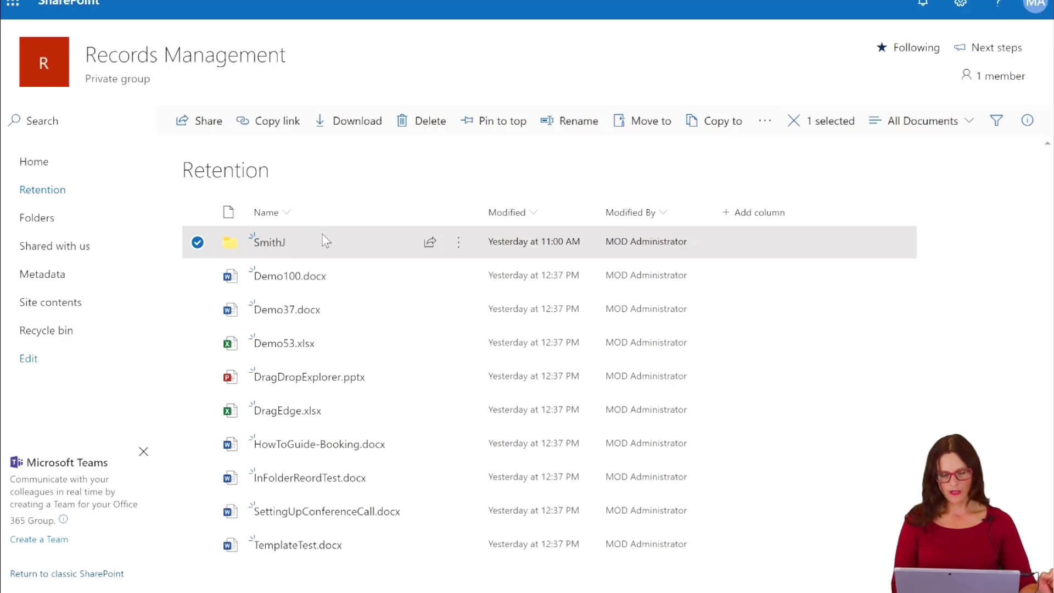
click(1036, 129)
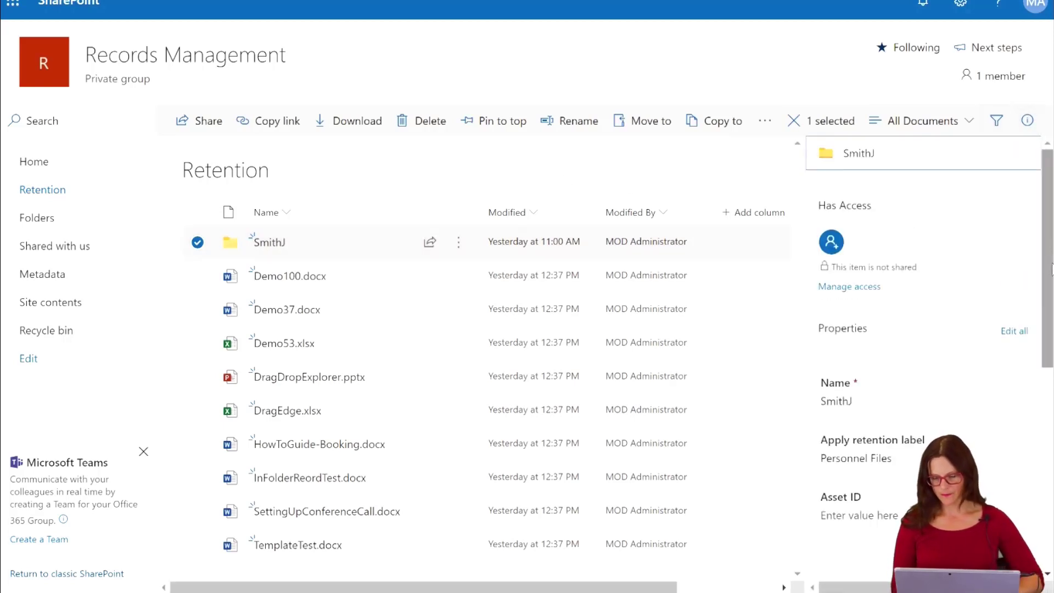
drag(1051, 269, 1051, 307)
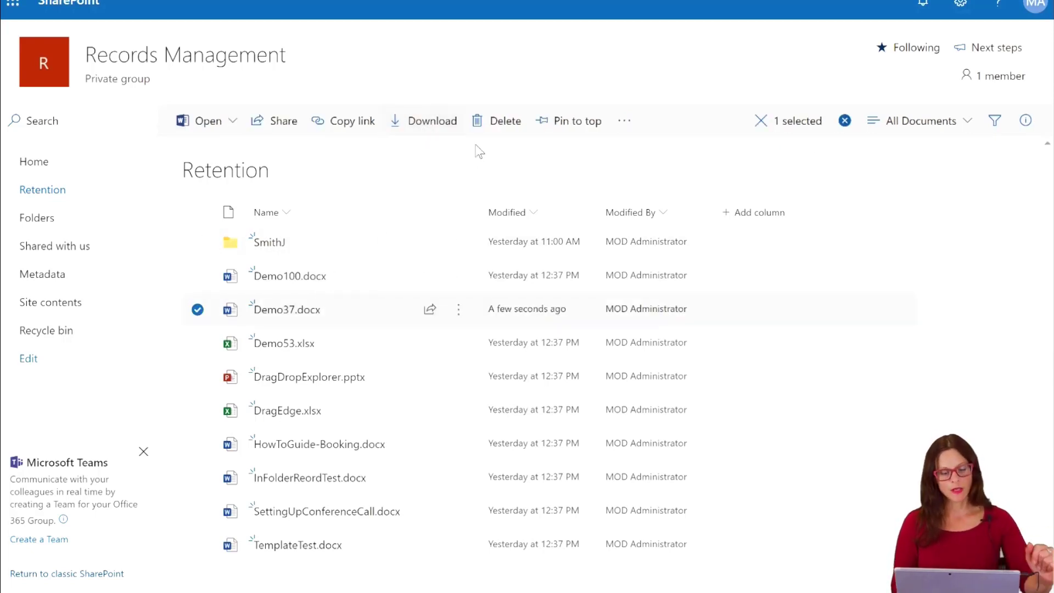
- Try to delete the selected Demo37.docx document from the Retention library and dismiss the notice
click(510, 131)
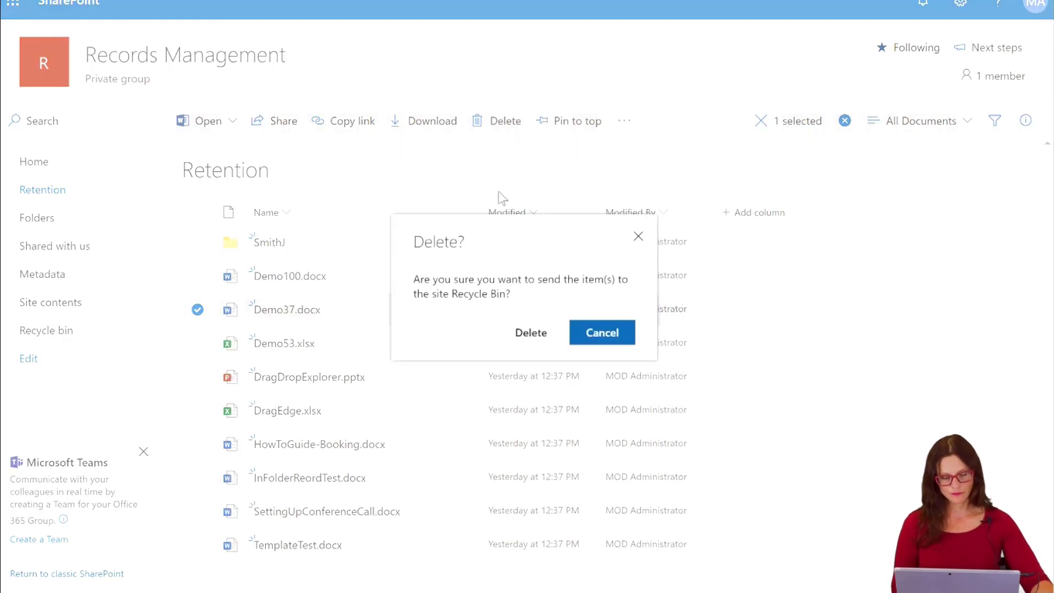
click(541, 337)
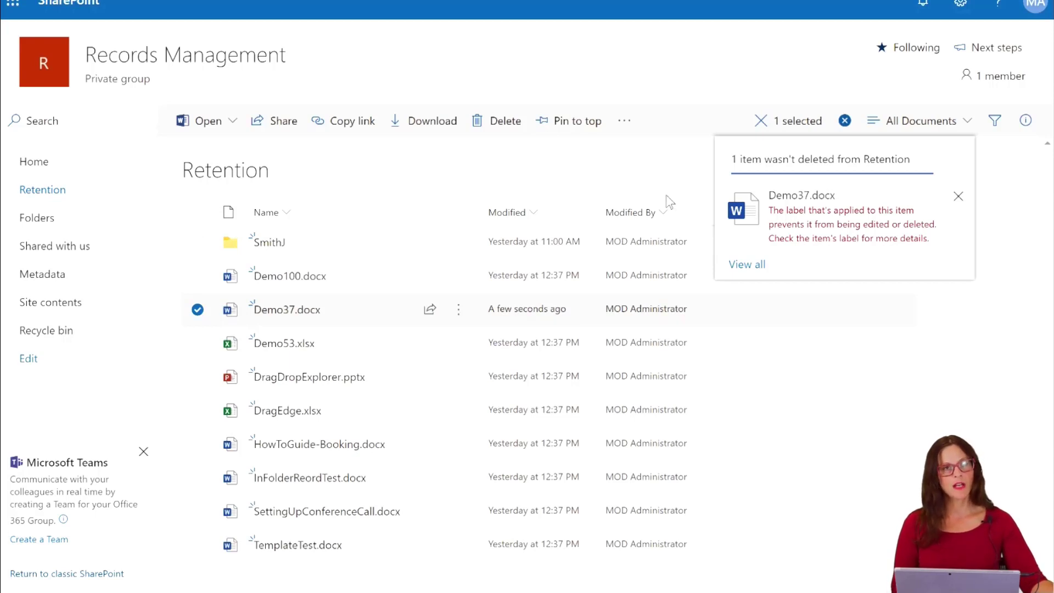
click(960, 199)
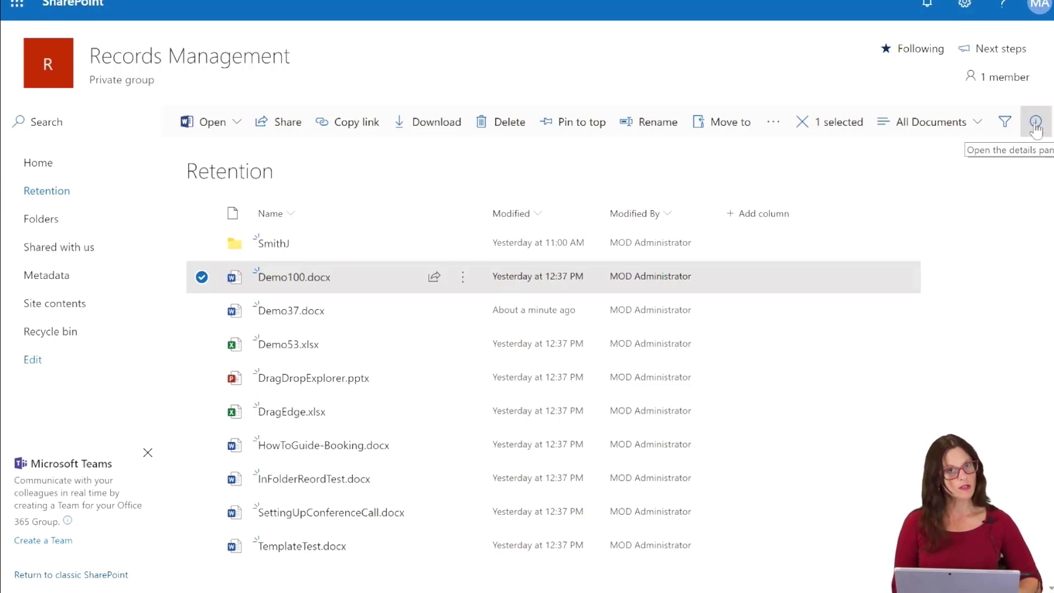
- Change the retention label of Demo100.docx to Budget Prep (Retain for 2 years) in the document's details
click(1038, 123)
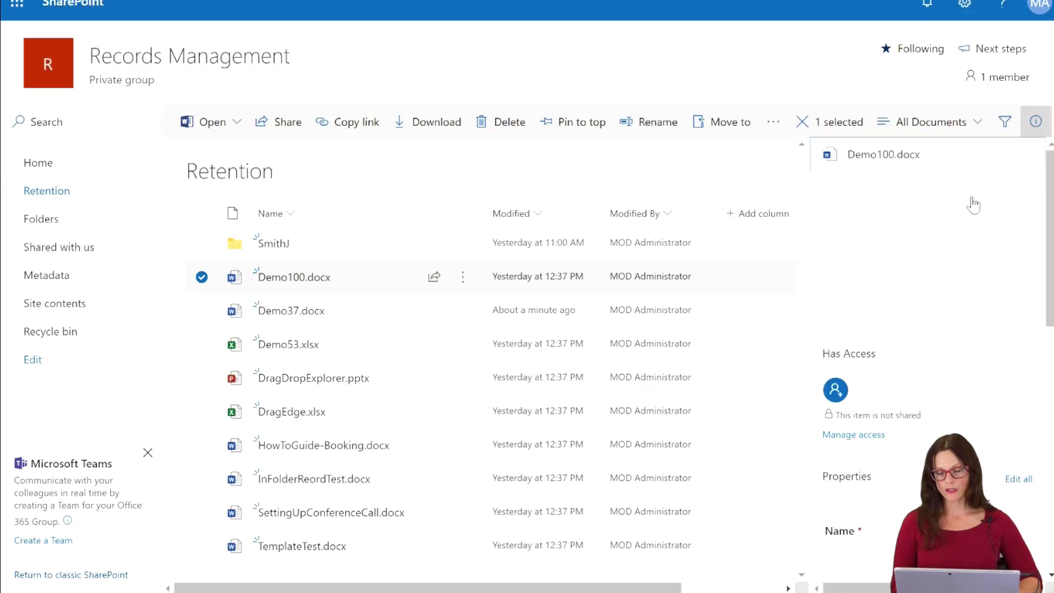
scroll(1026, 391, down, 5)
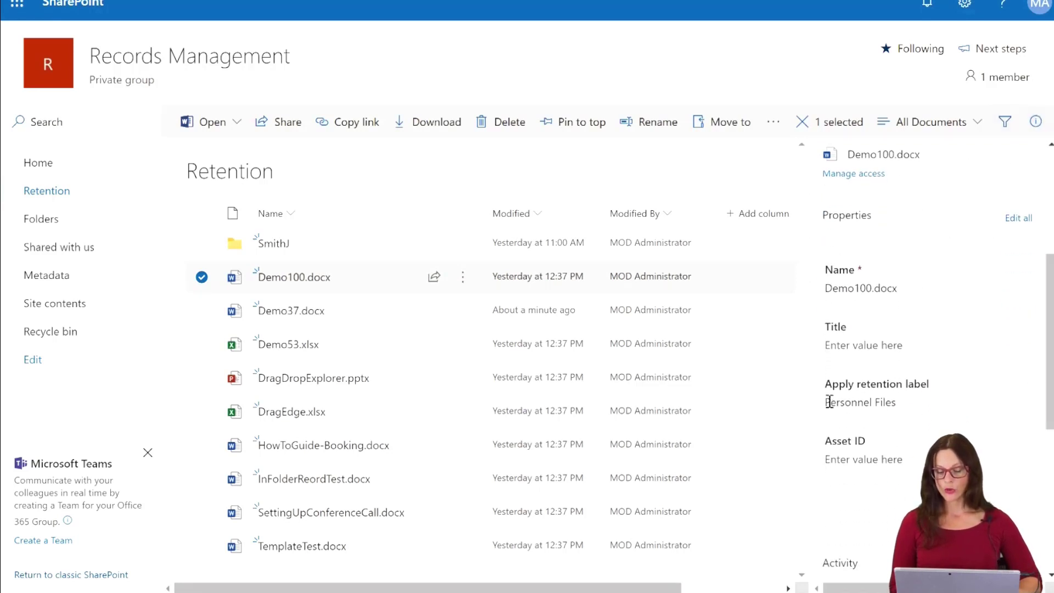
click(939, 409)
click(939, 409)
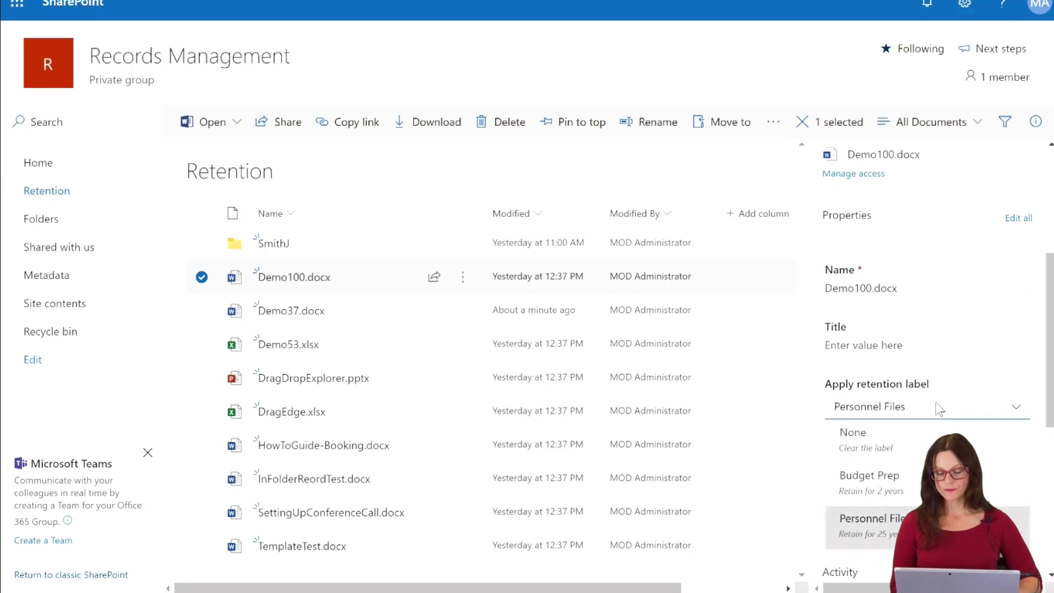
click(860, 497)
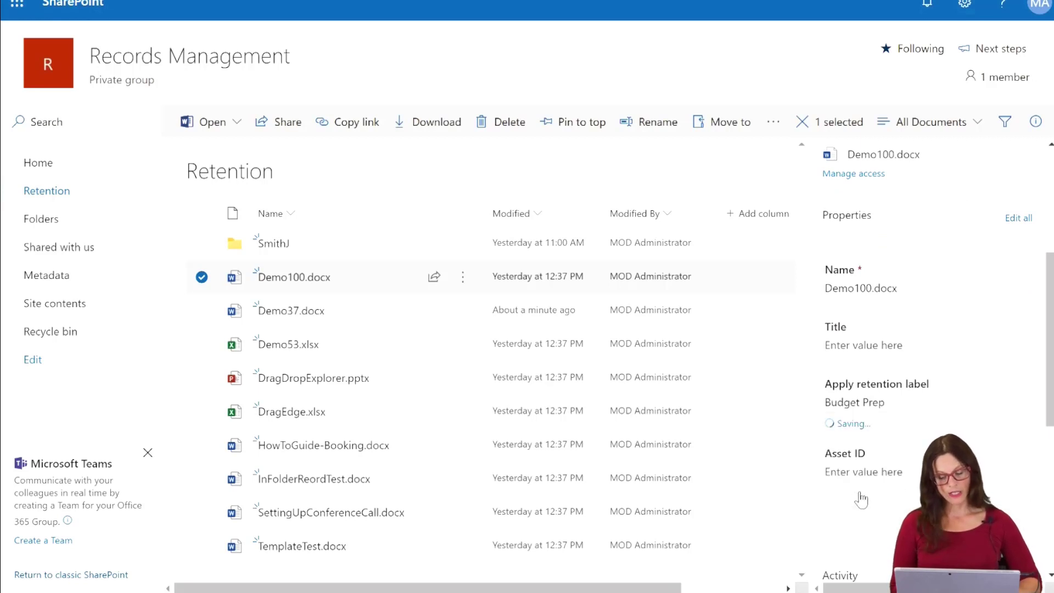